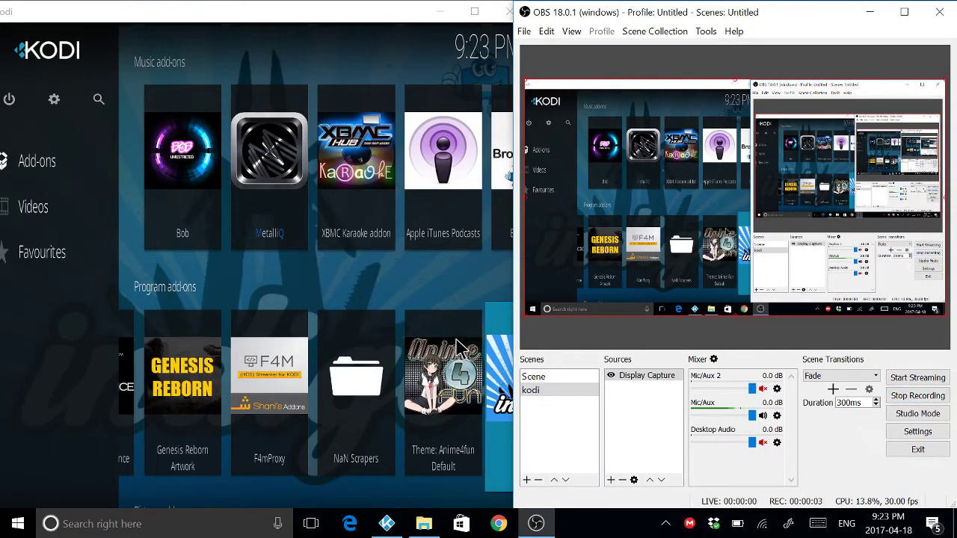
Switch to Kodi in full screen and turn Unknown sources off and back on in the system's add-on settings
left_click(63, 382)
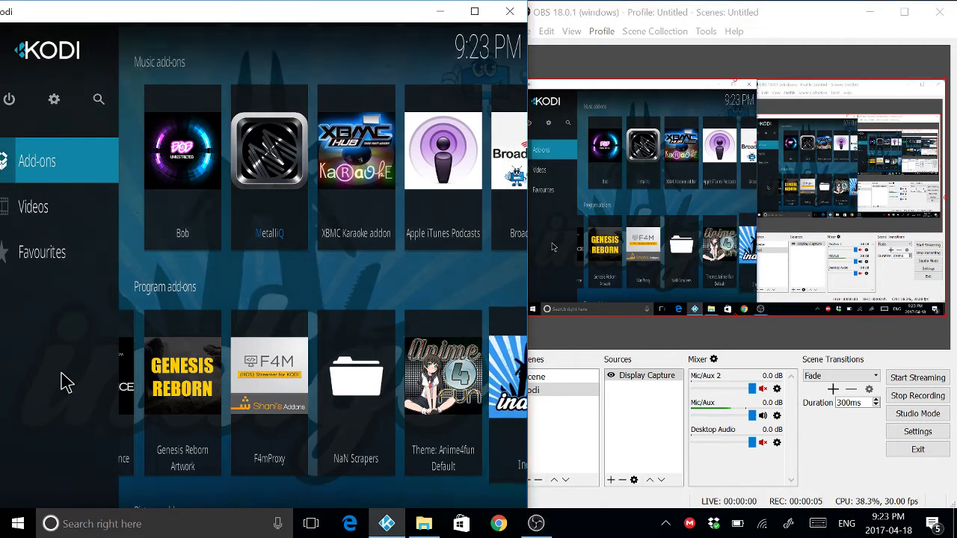
key("backslash")
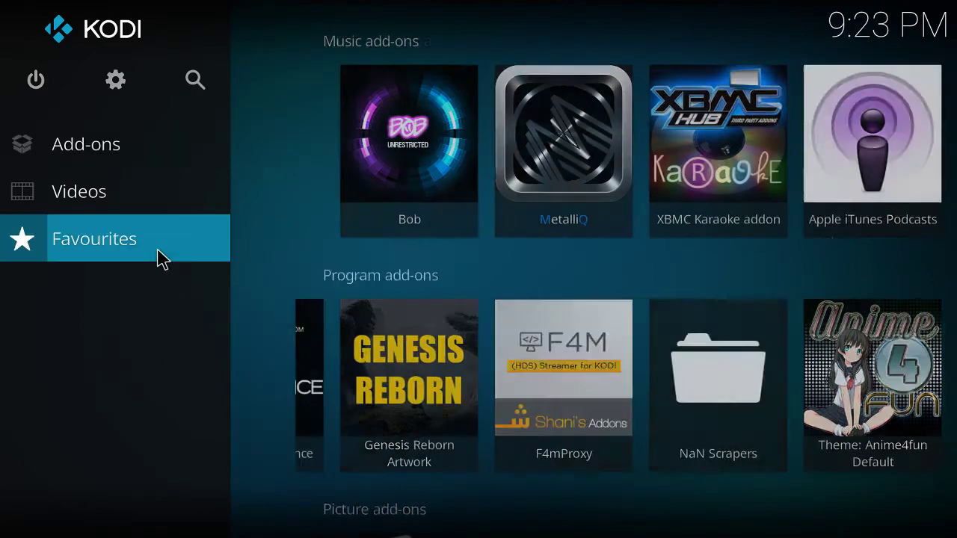
mouse_move(119, 205)
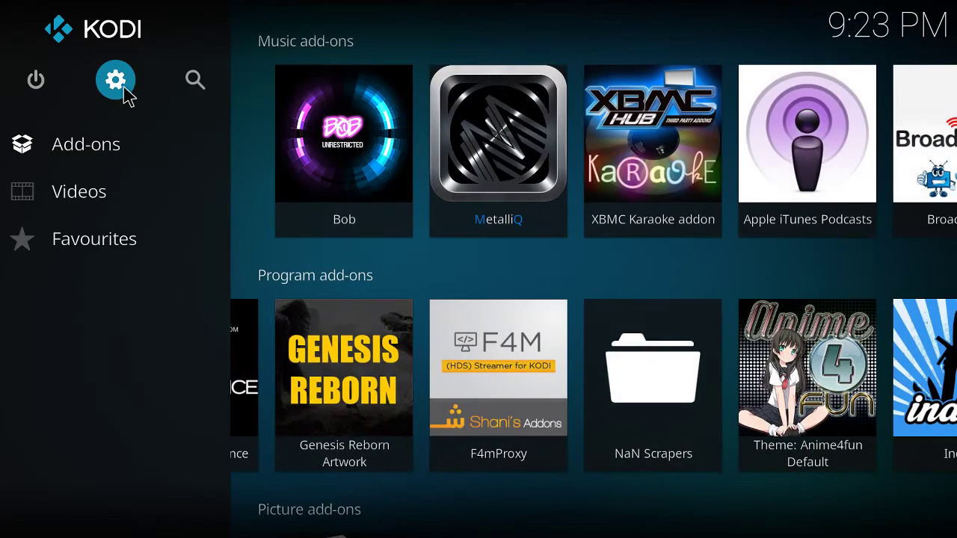
left_click(124, 96)
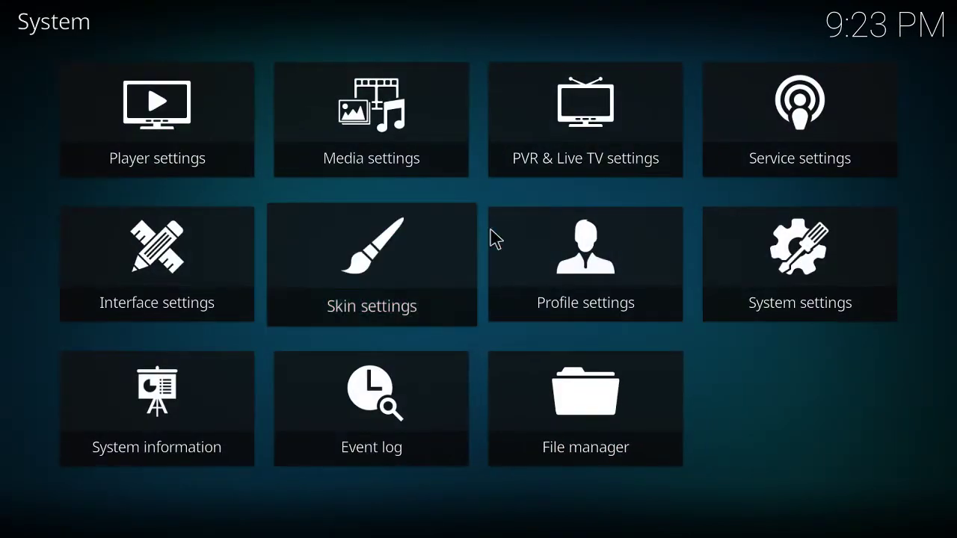
left_click(785, 283)
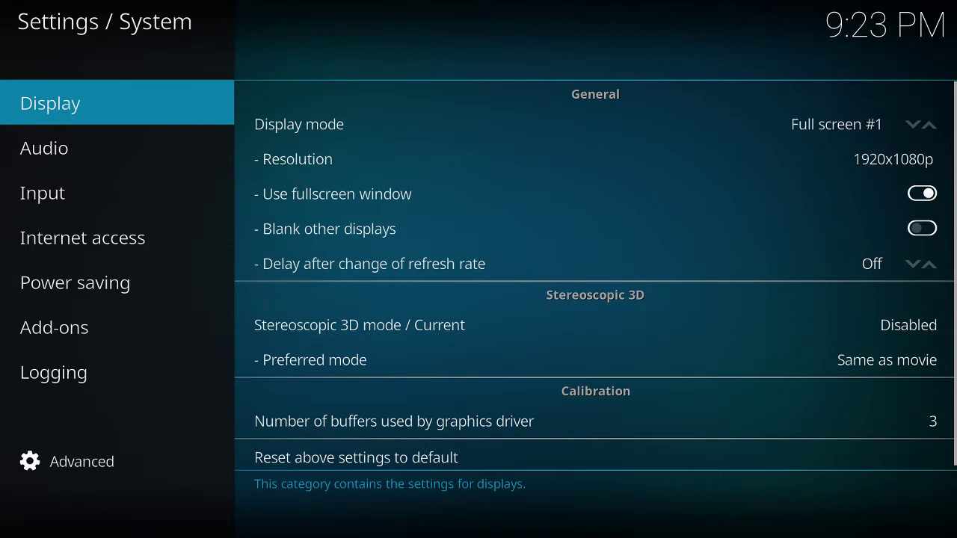
left_click(187, 338)
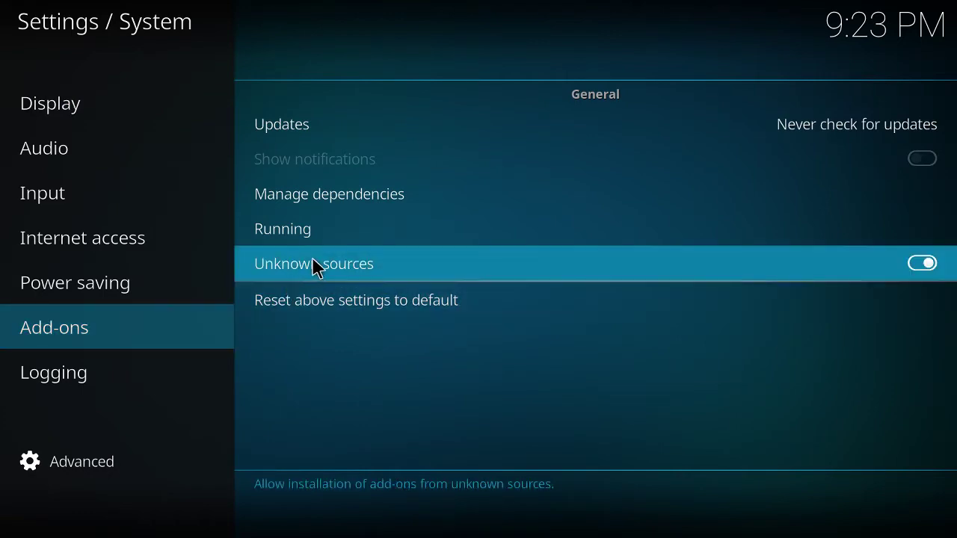
left_click(344, 276)
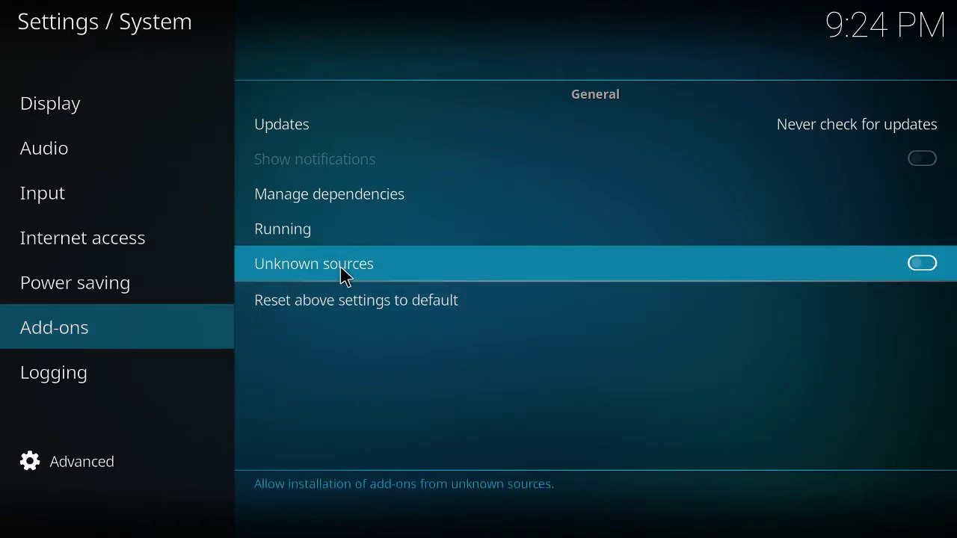
left_click(344, 276)
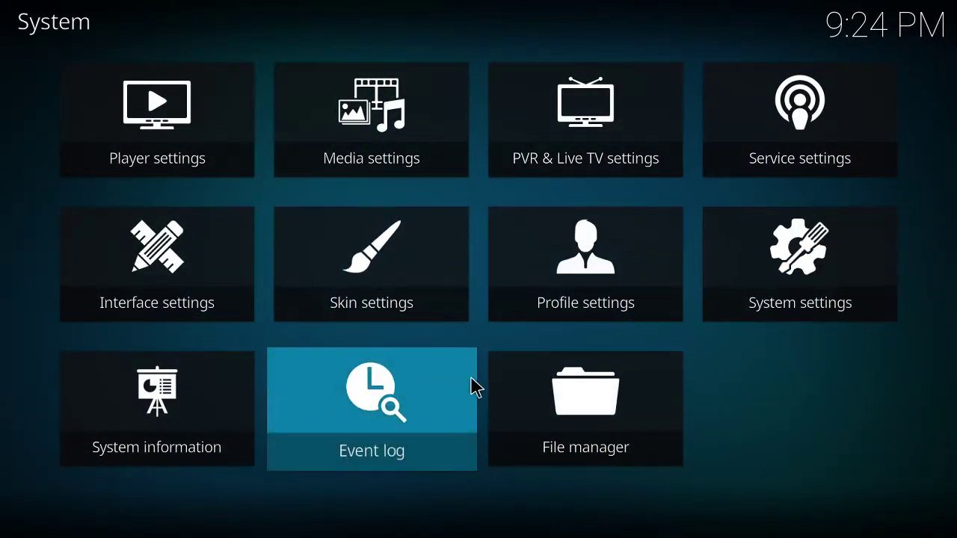
left_click(591, 398)
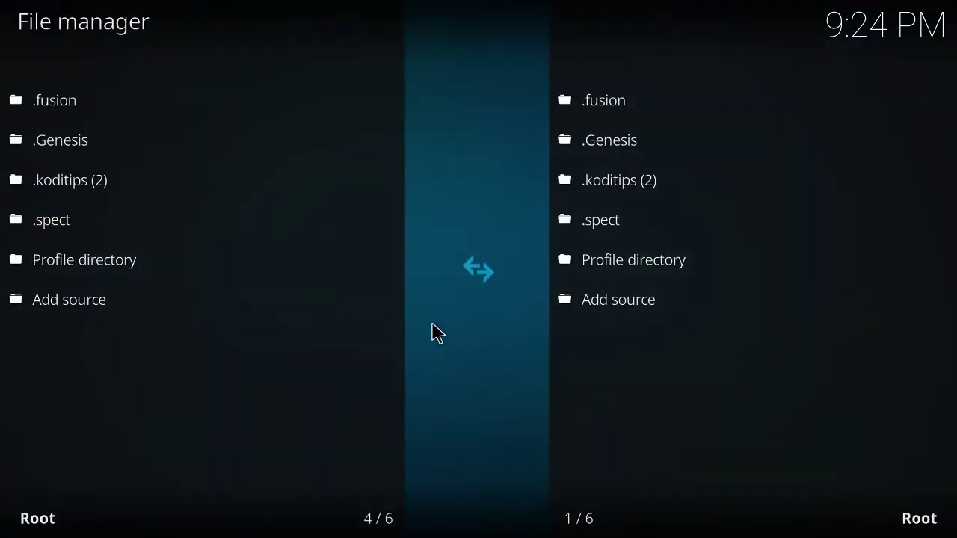
left_click(182, 299)
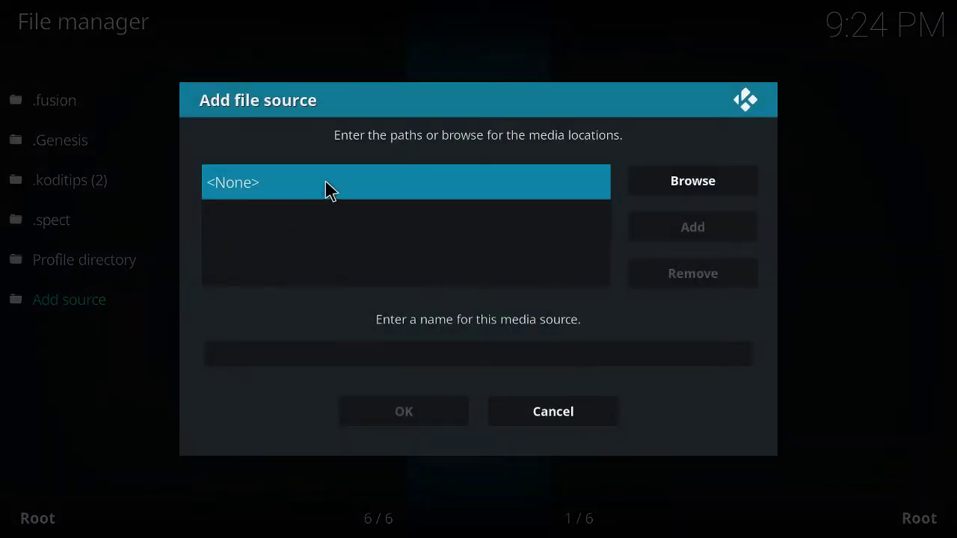
left_click(327, 181)
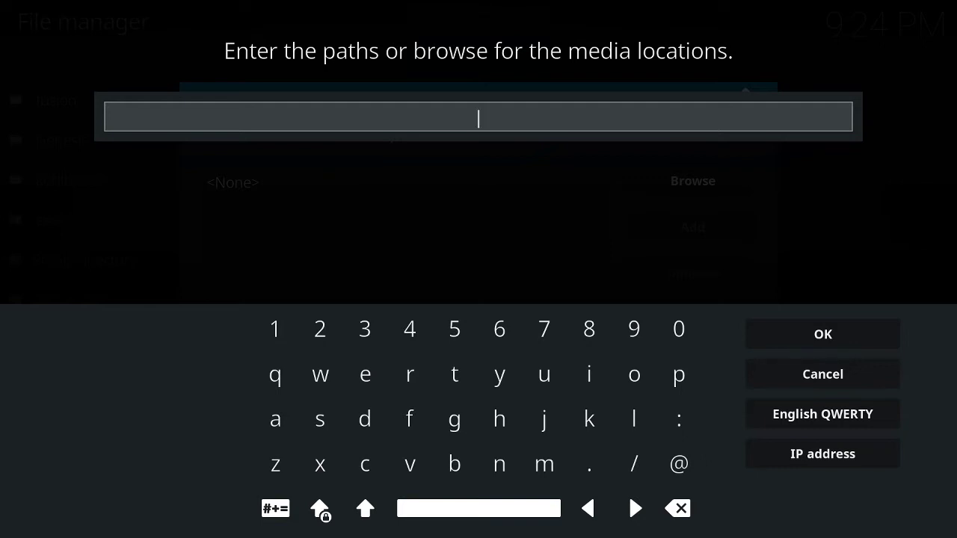
type("http:")
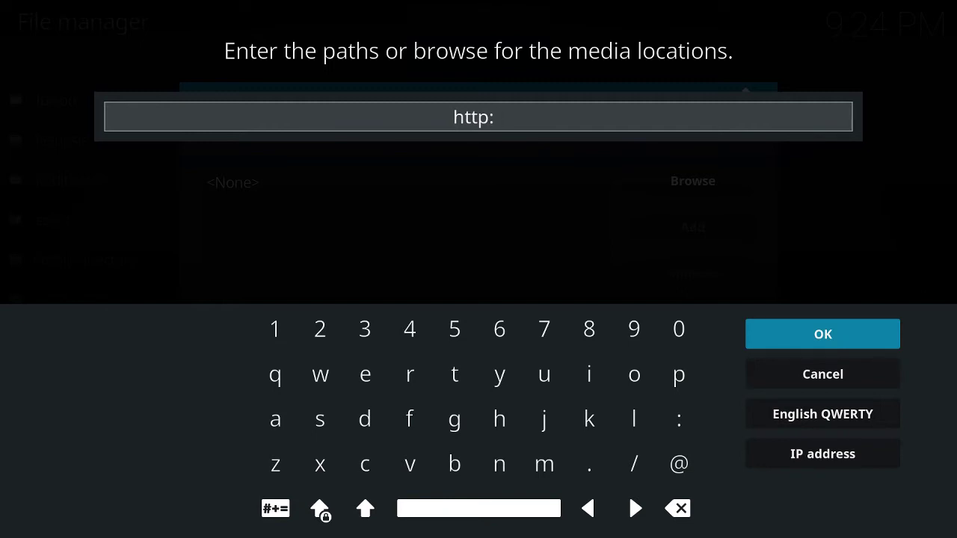
type("//maverricktv.esy.es/repo")
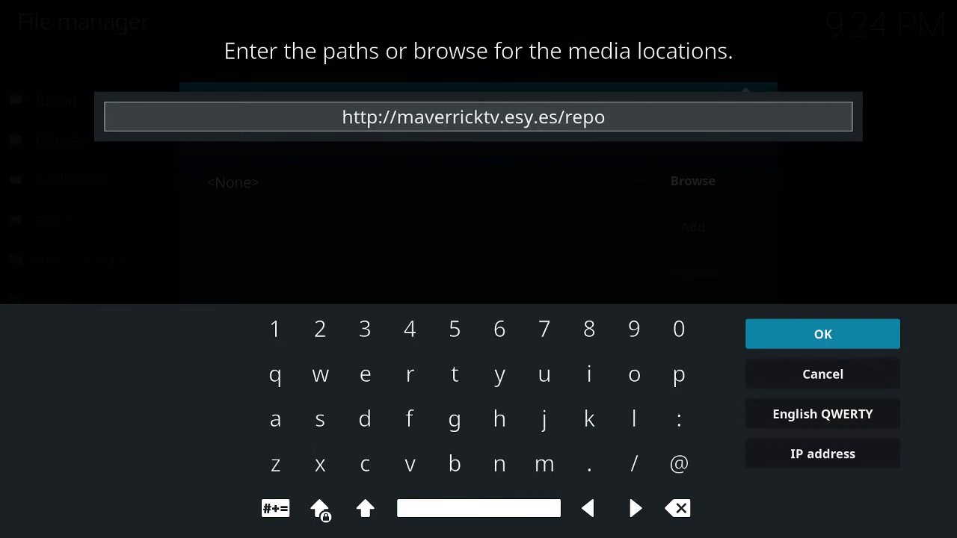
key("Right")
key("Left")
key("Right")
key("Left")
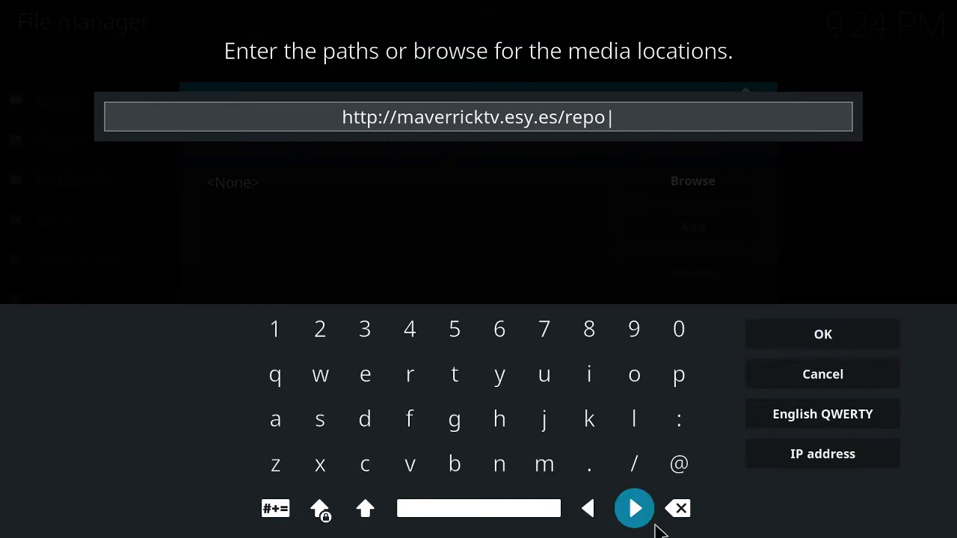
left_click(590, 511)
left_click(590, 510)
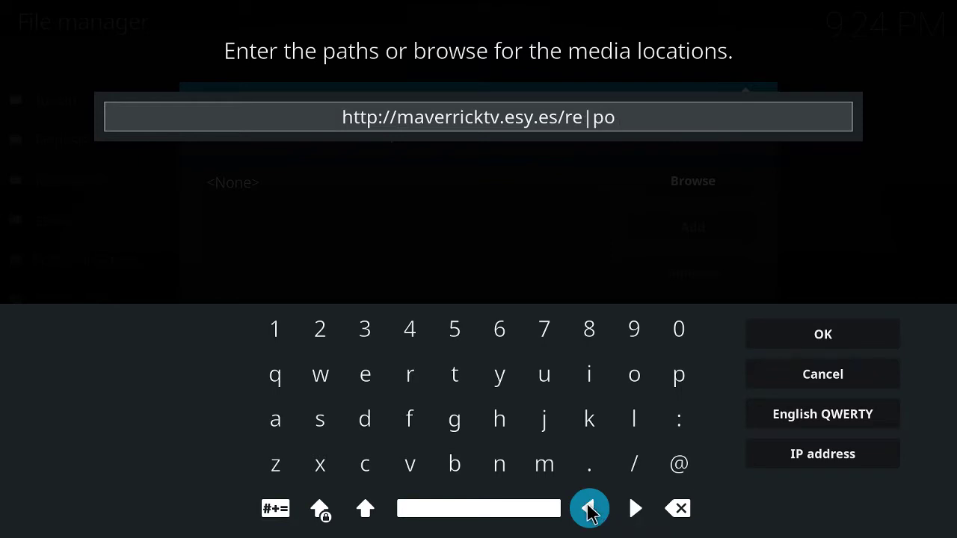
left_click(590, 511)
left_click(590, 510)
left_click(590, 511)
left_click(590, 511)
left_click(590, 510)
left_click(590, 510)
left_click(590, 510)
left_click(590, 511)
left_click(590, 511)
left_click(590, 511)
left_click(590, 510)
left_click(590, 511)
left_click(590, 510)
left_click(590, 510)
left_click(590, 510)
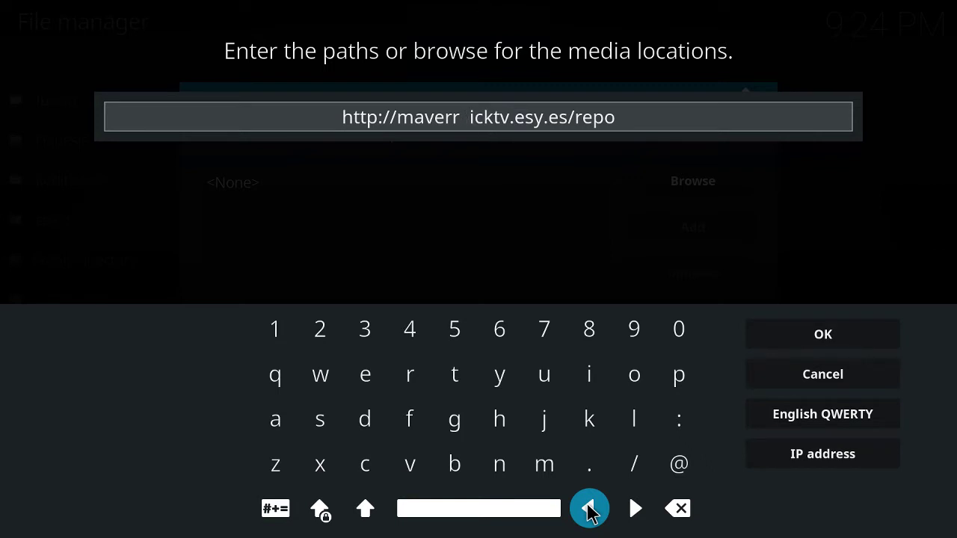
left_click(590, 511)
left_click(678, 509)
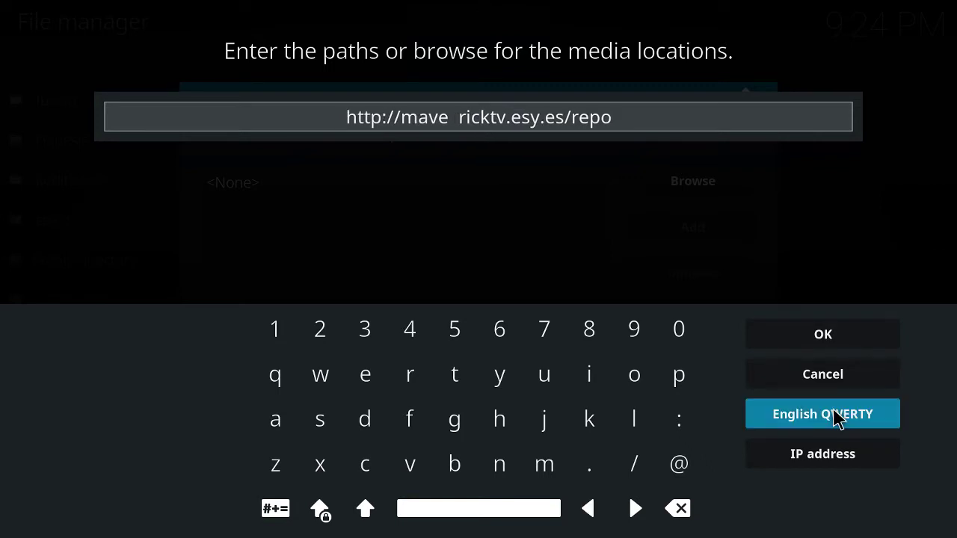
left_click(833, 344)
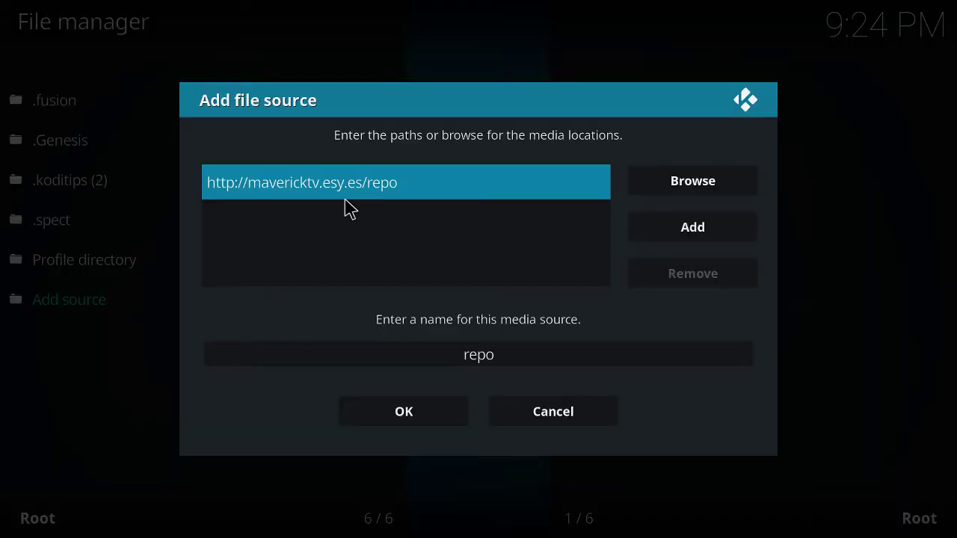
Name the media source .maverick and save the new file source
left_click(487, 354)
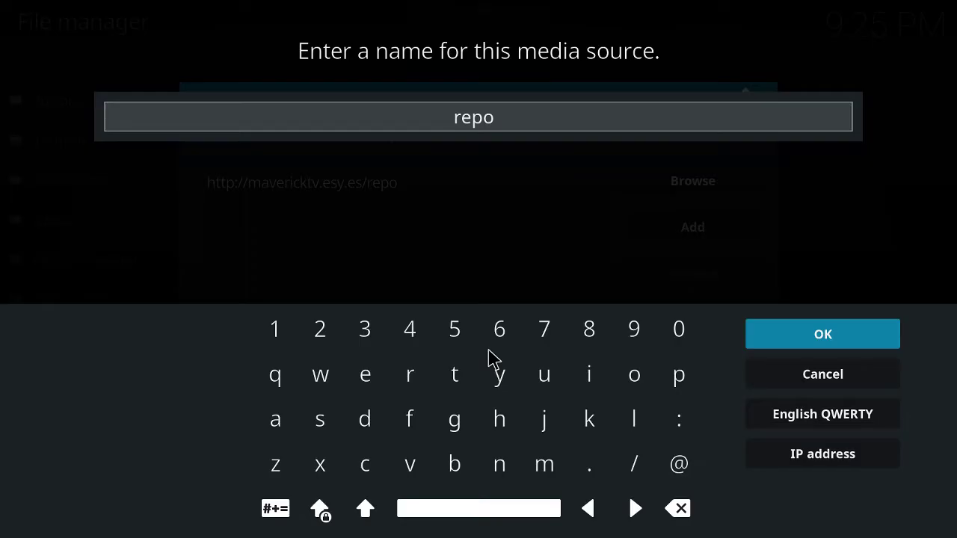
key("BackSpace")
key("BackSpace")
key("BackSpace")
key("BackSpace")
type(".mave")
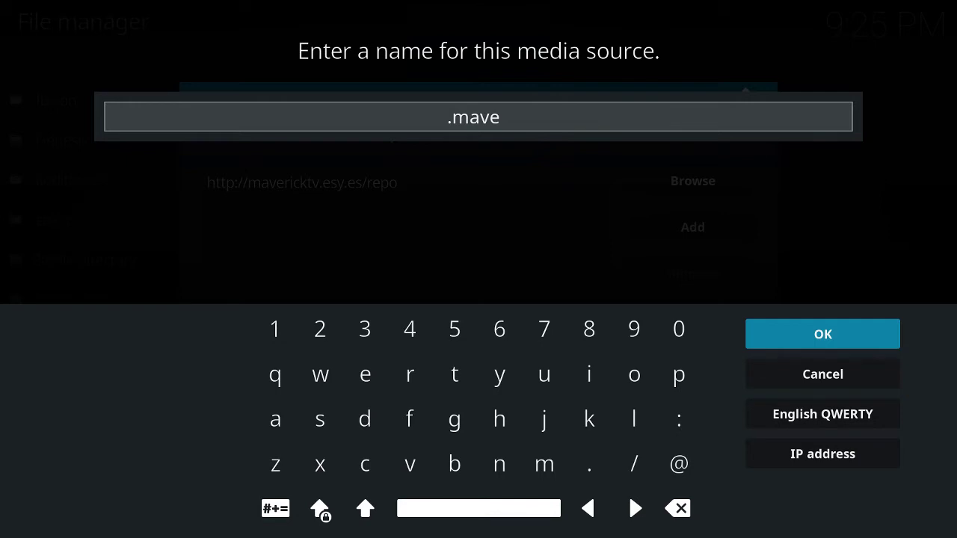
type("rick")
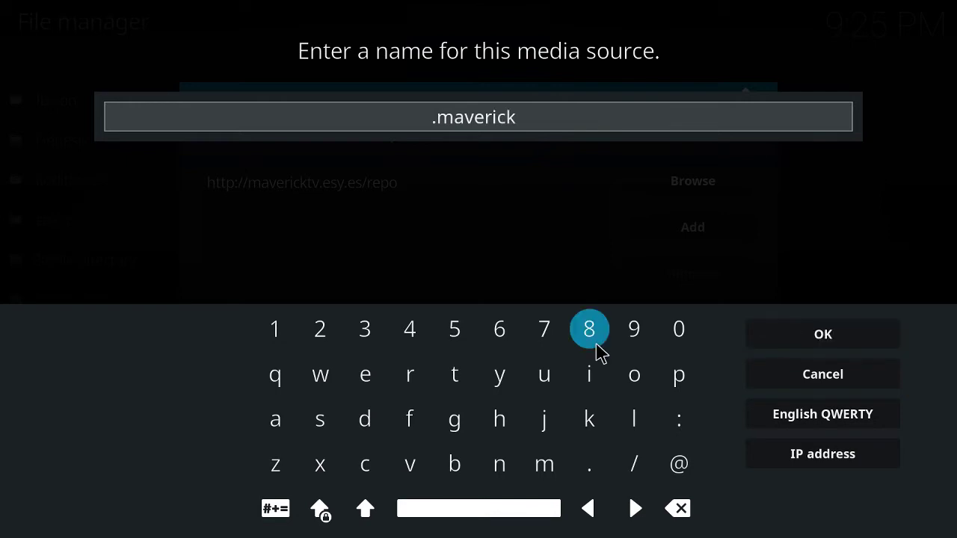
left_click(830, 347)
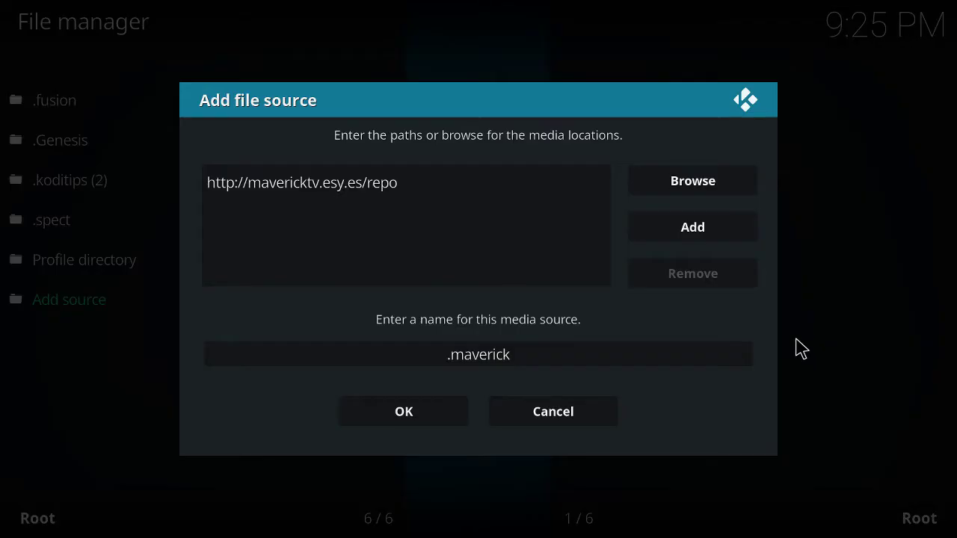
left_click(425, 423)
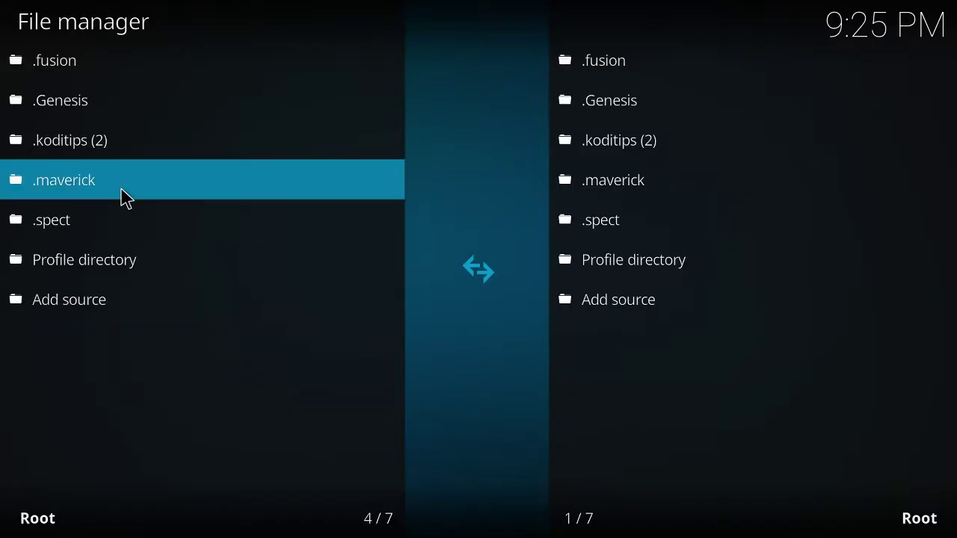
Install repository.maverick-1.0.zip from the .maverick source as a zip file add-on
key("Escape")
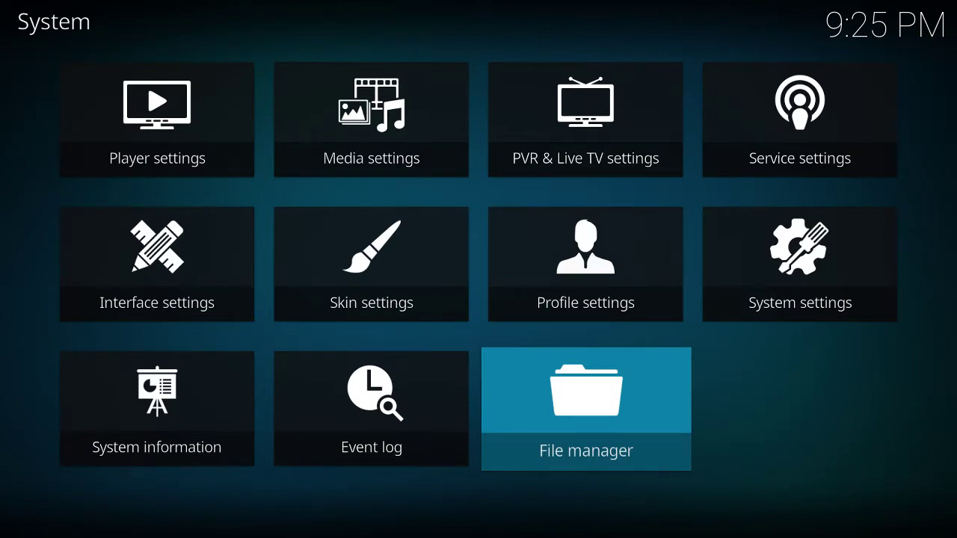
key("Escape")
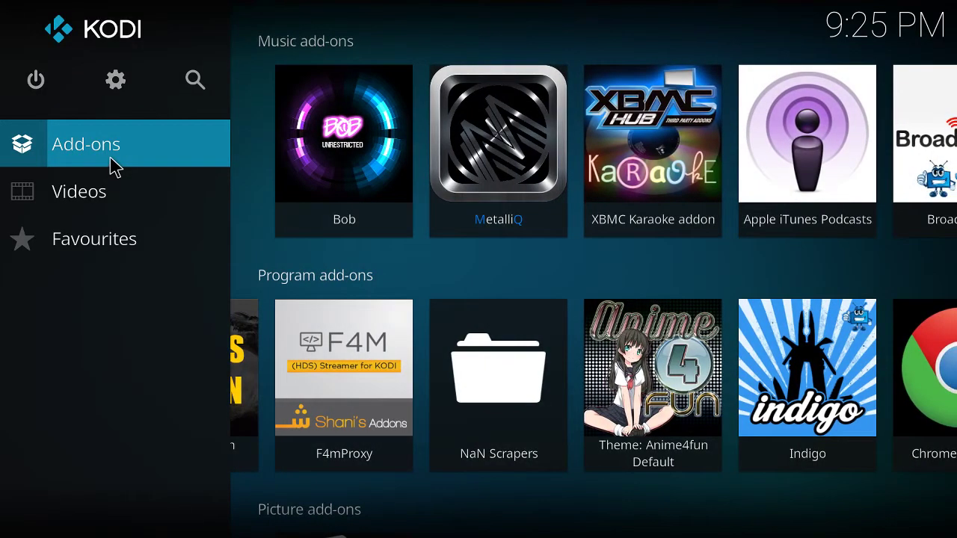
left_click(111, 166)
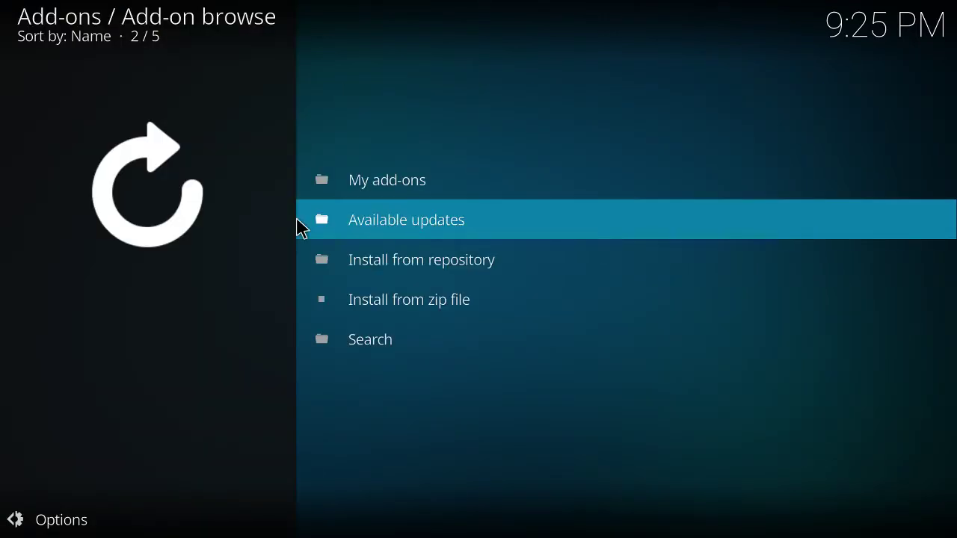
left_click(412, 311)
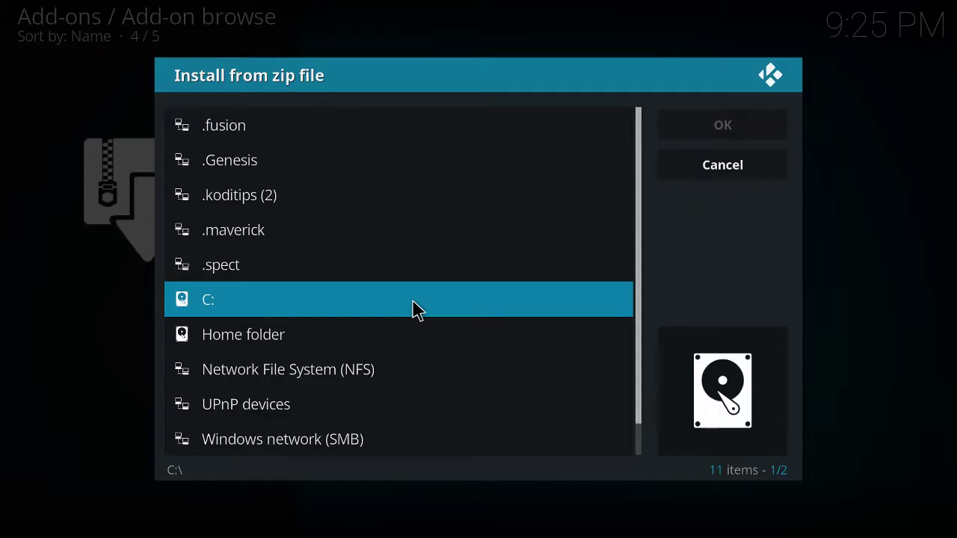
left_click(298, 235)
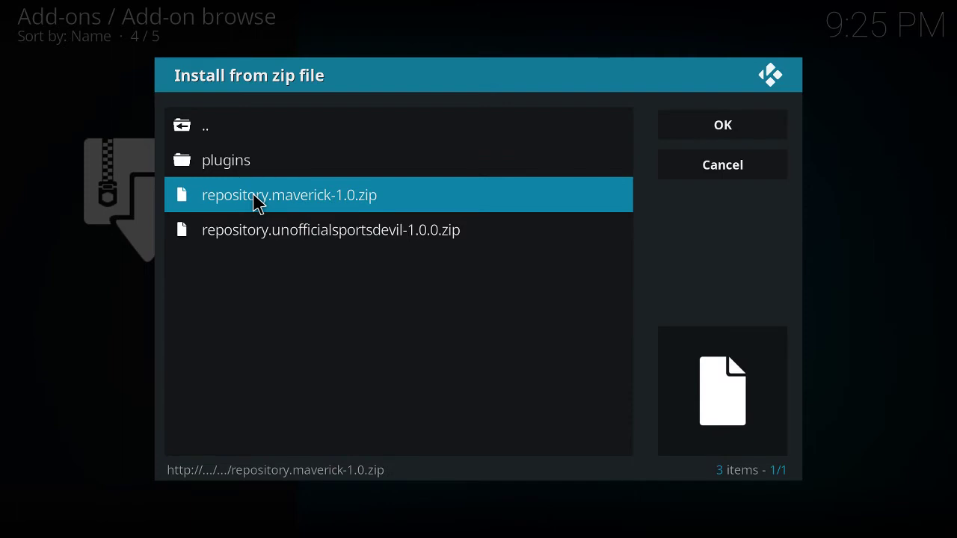
left_click(258, 200)
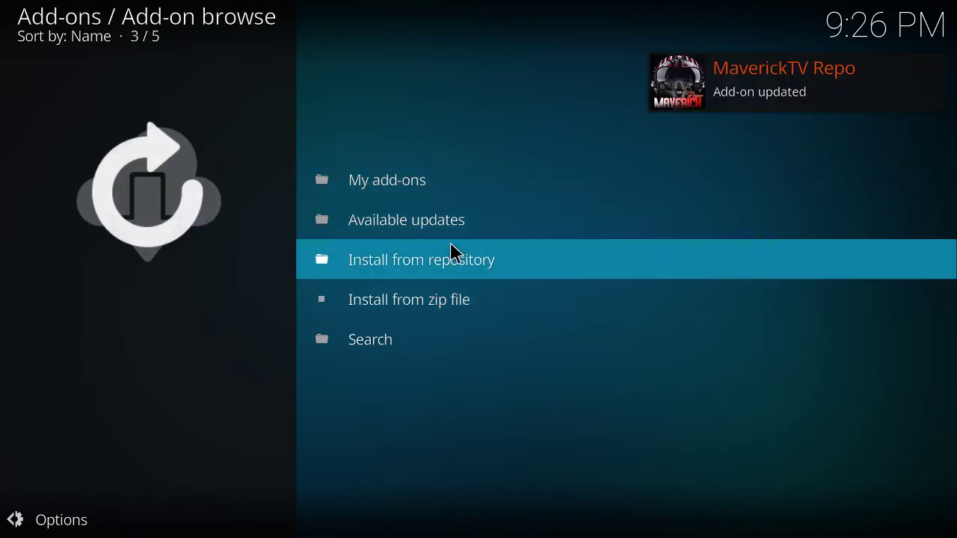
Install the SkyNet video add-on from the MaverickTV Repo and go back to the repository list
left_click(407, 272)
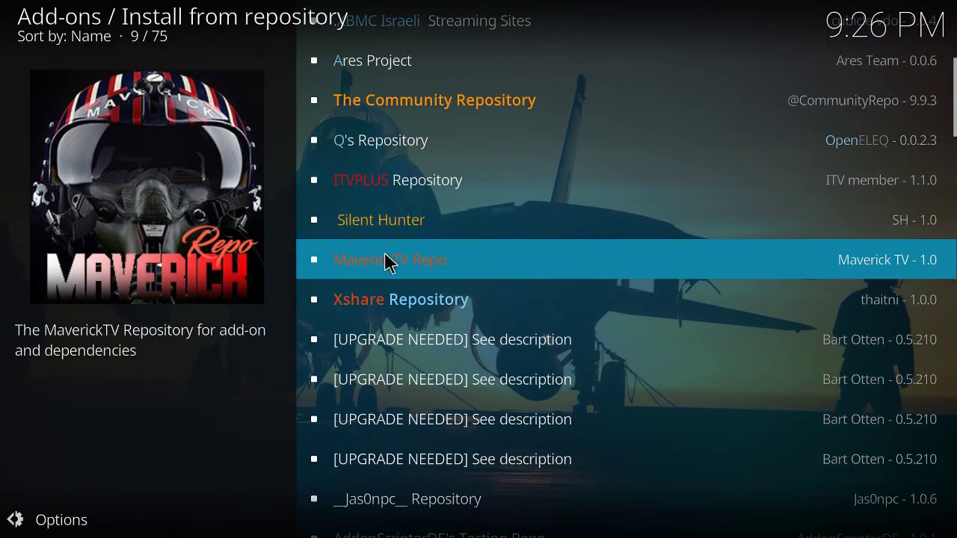
left_click(388, 261)
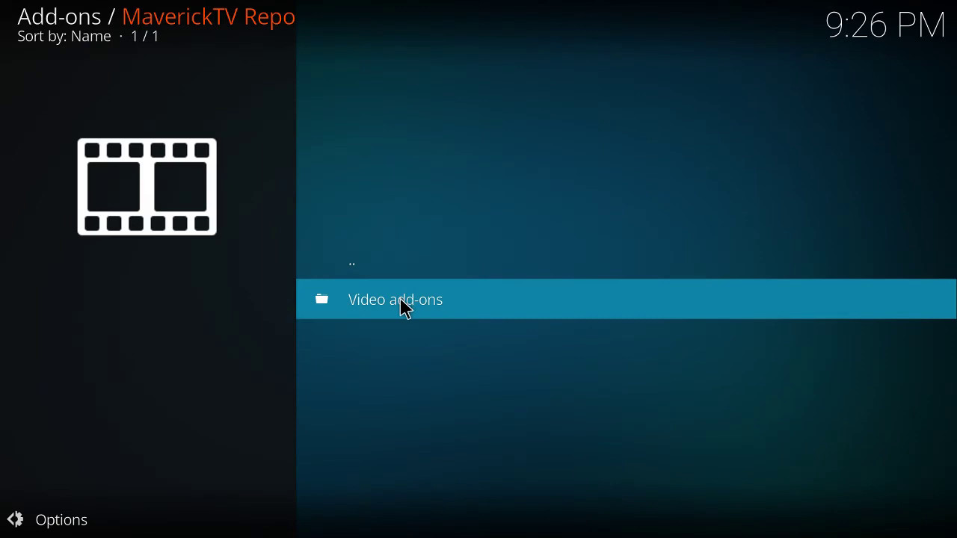
left_click(402, 301)
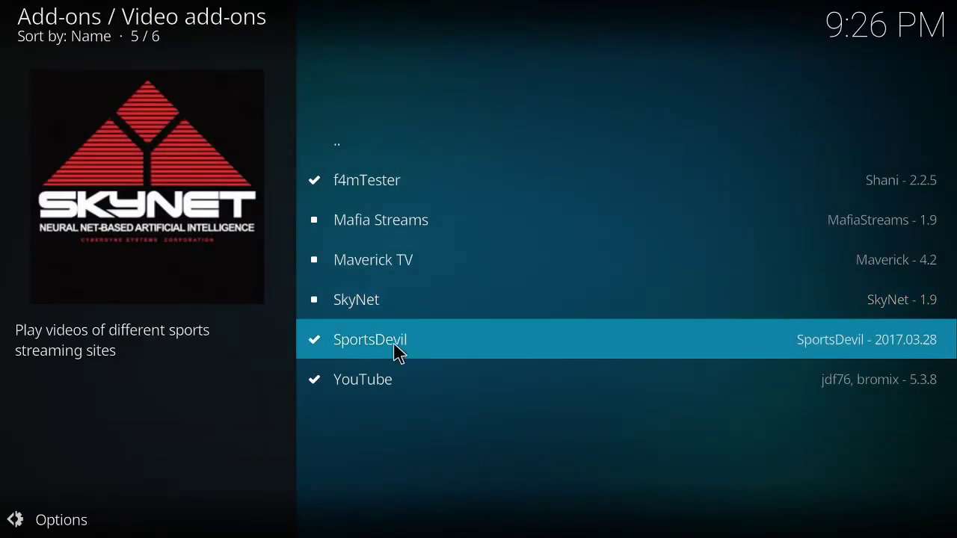
left_click(392, 316)
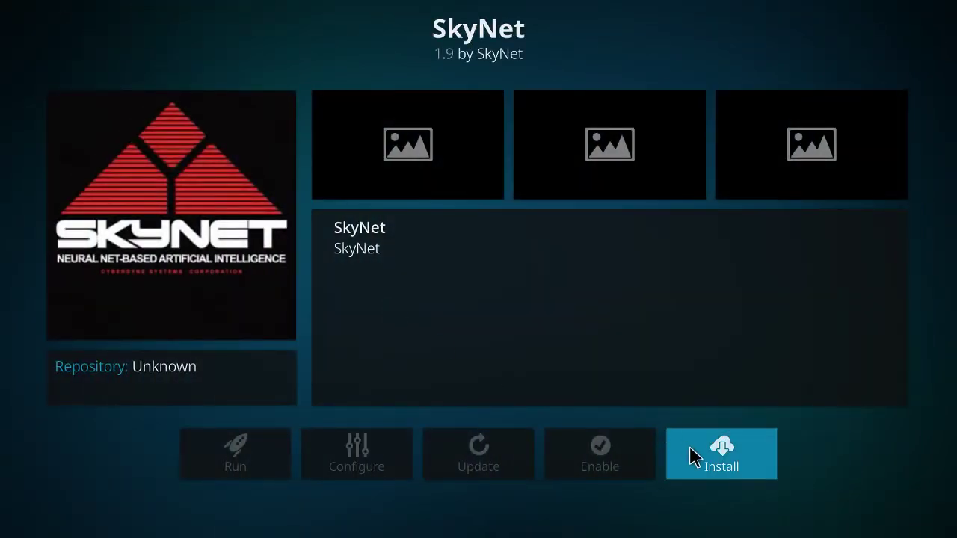
left_click(691, 458)
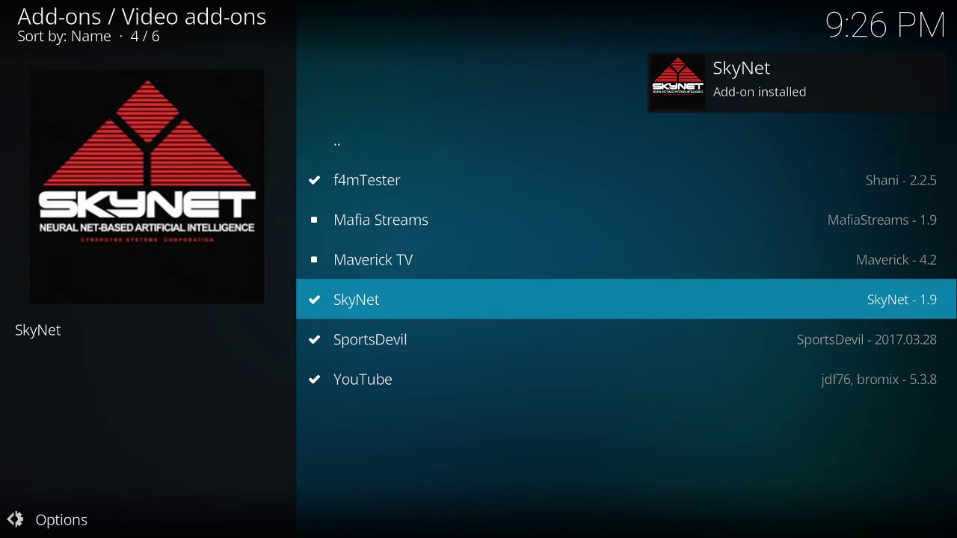
key("BackSpace")
key("BackSpace")
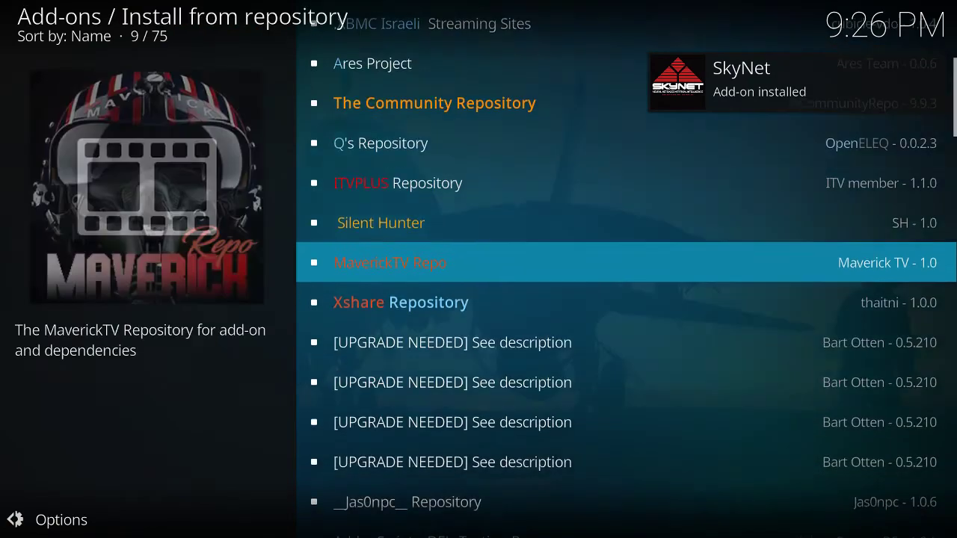
Leave the repository list and open the installed video add-ons
key("BackSpace")
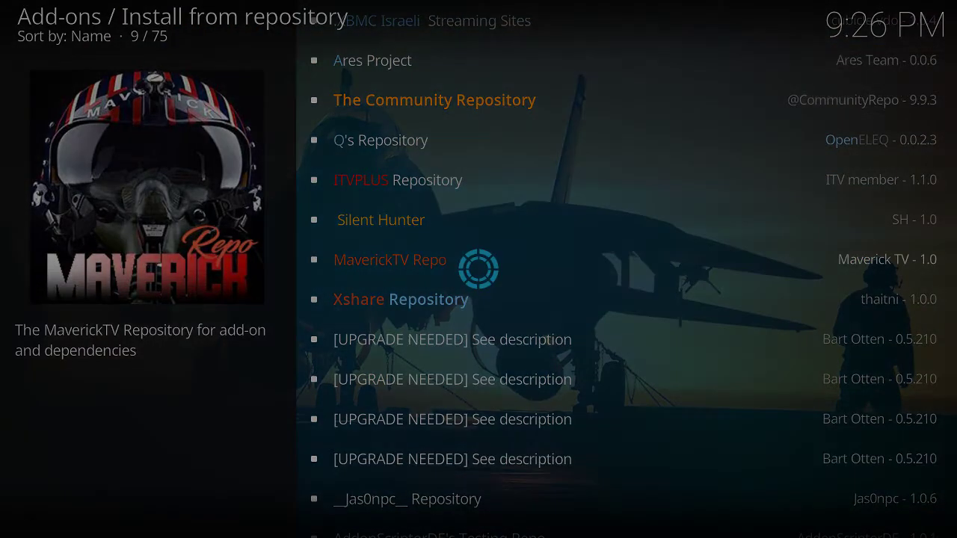
key("BackSpace")
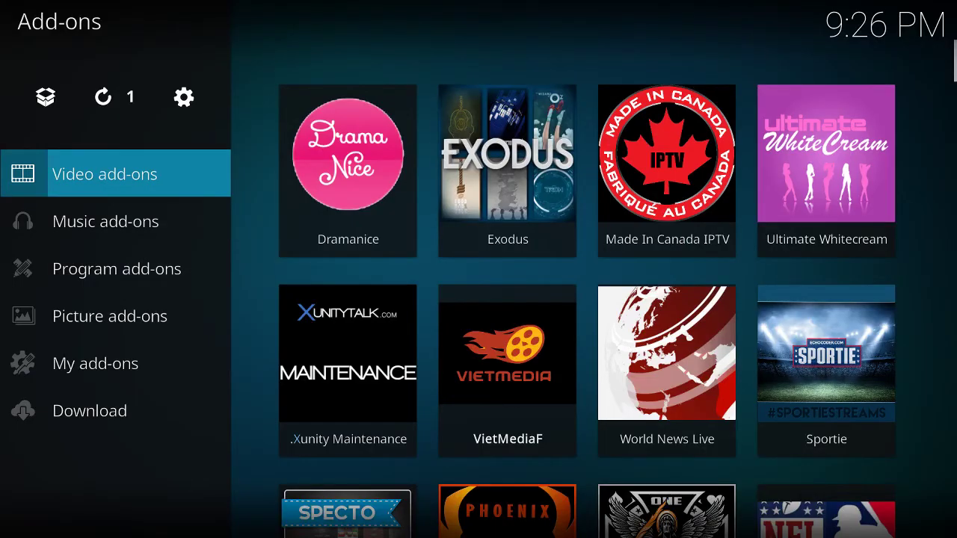
key("Return")
key("Right")
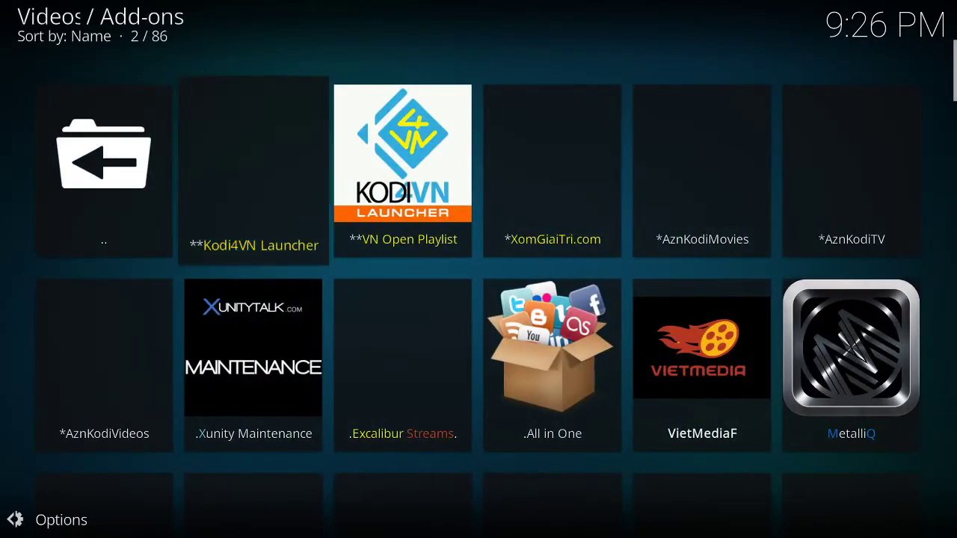
Find SkyNet among the installed video add-ons and open it
key("Down")
key("Down")
key("Down")
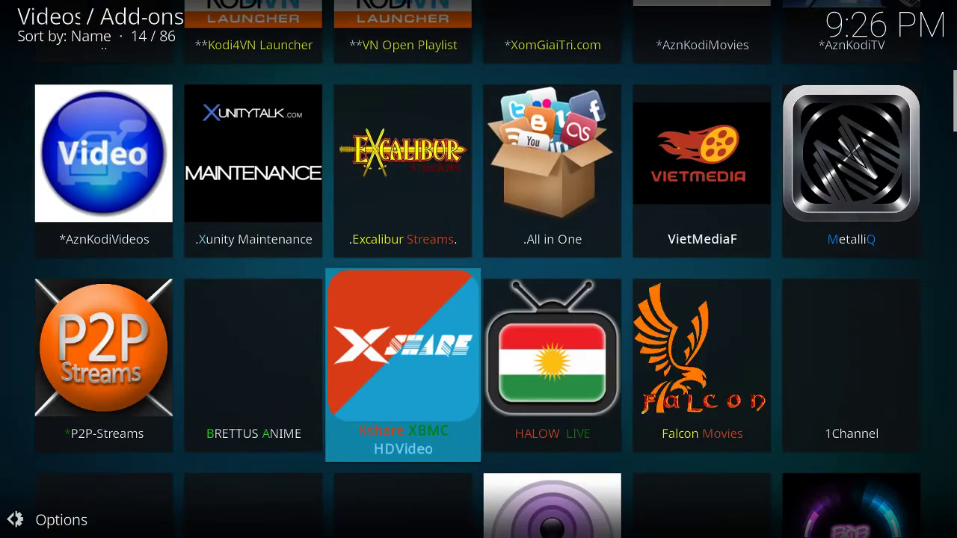
key("Down")
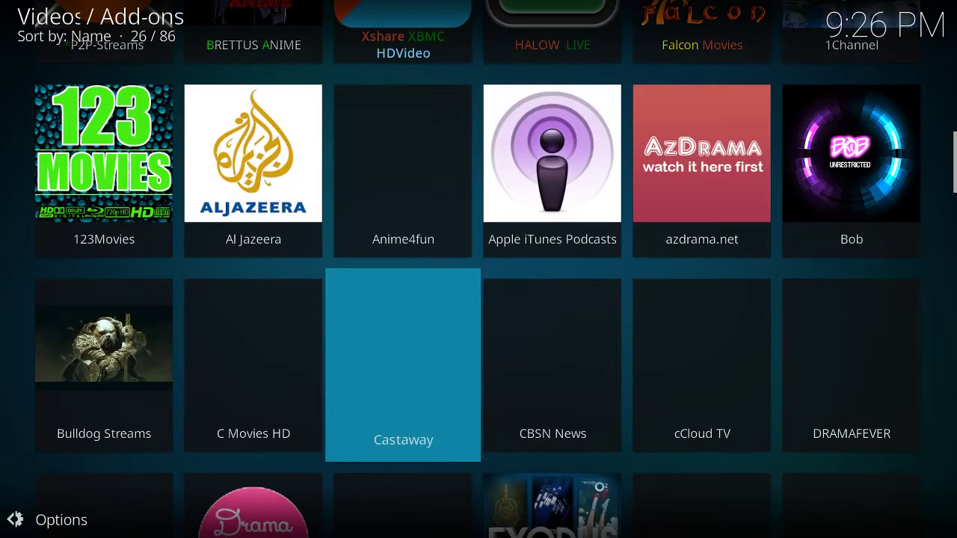
key("Left")
key("Down")
key("Down")
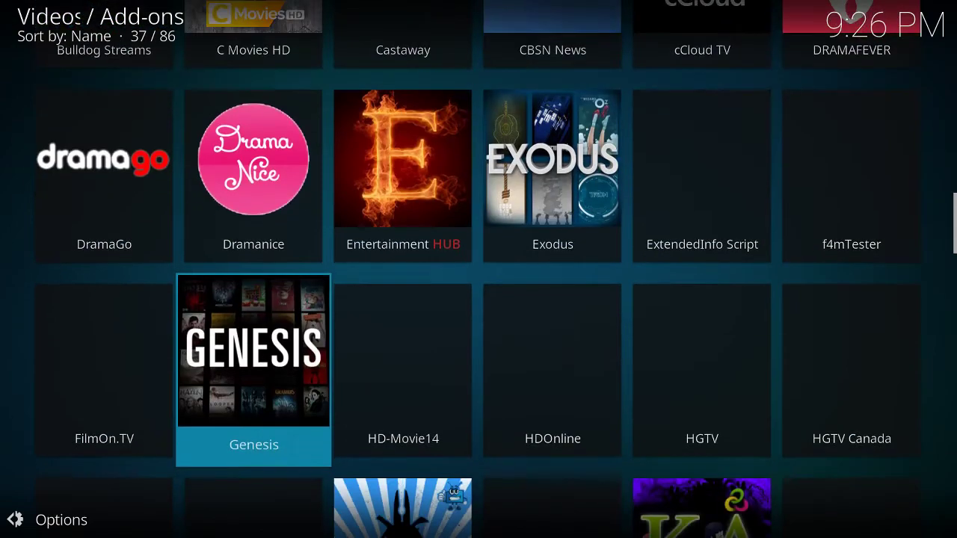
key("Right")
key("Down")
key("Down")
key("Down")
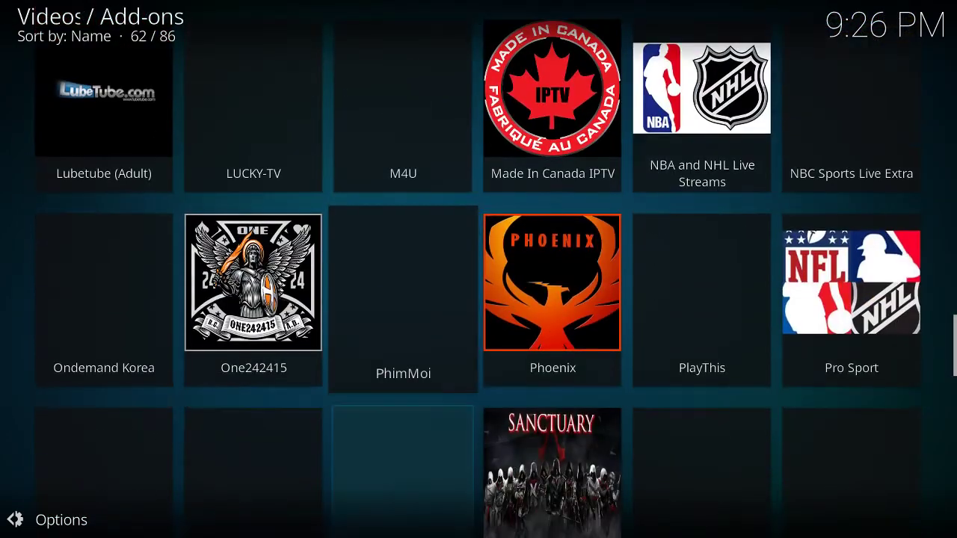
key("Down")
key("Down")
key("Right")
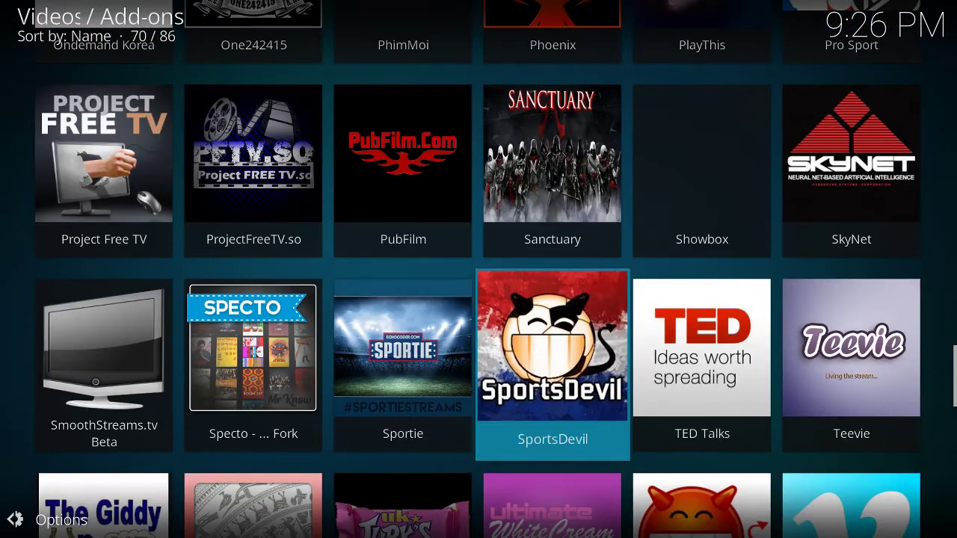
key("Right")
key("Right")
key("Up")
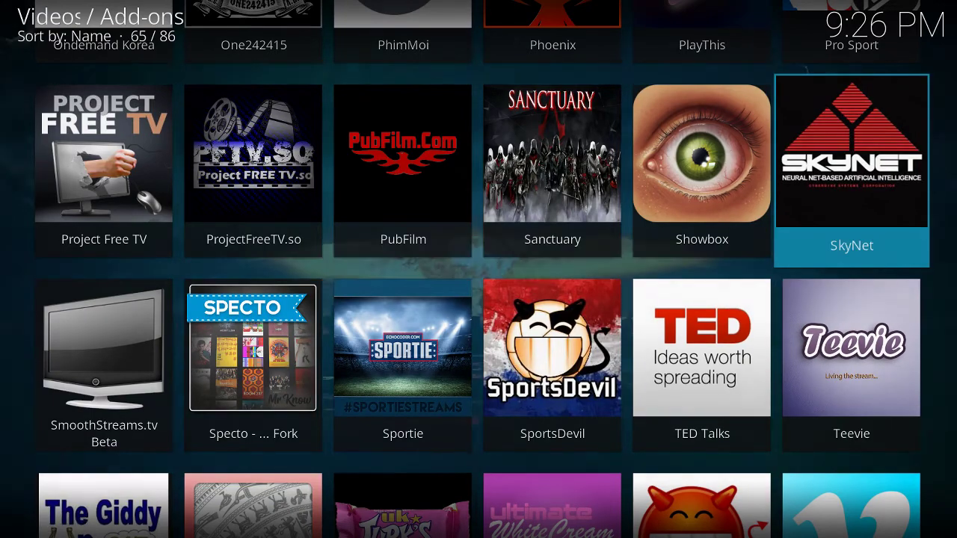
key("Return")
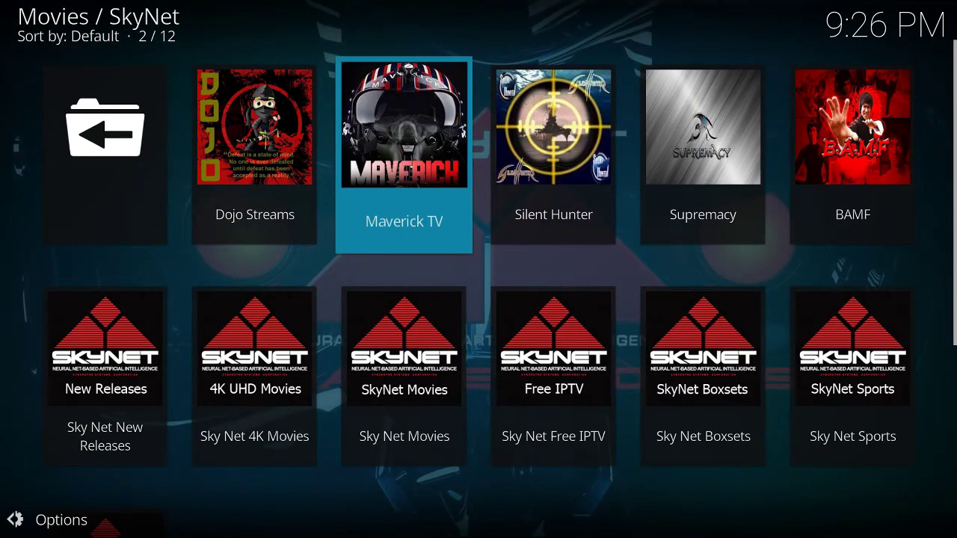
Open the Dojo Streams section of SkyNet
key("Right")
key("Left")
key("Right")
key("Left")
key("Left")
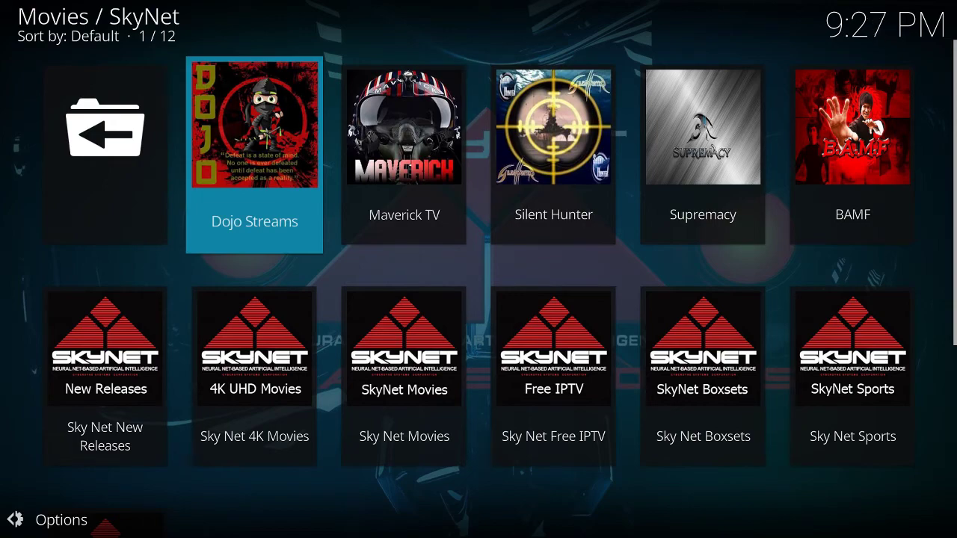
key("Return")
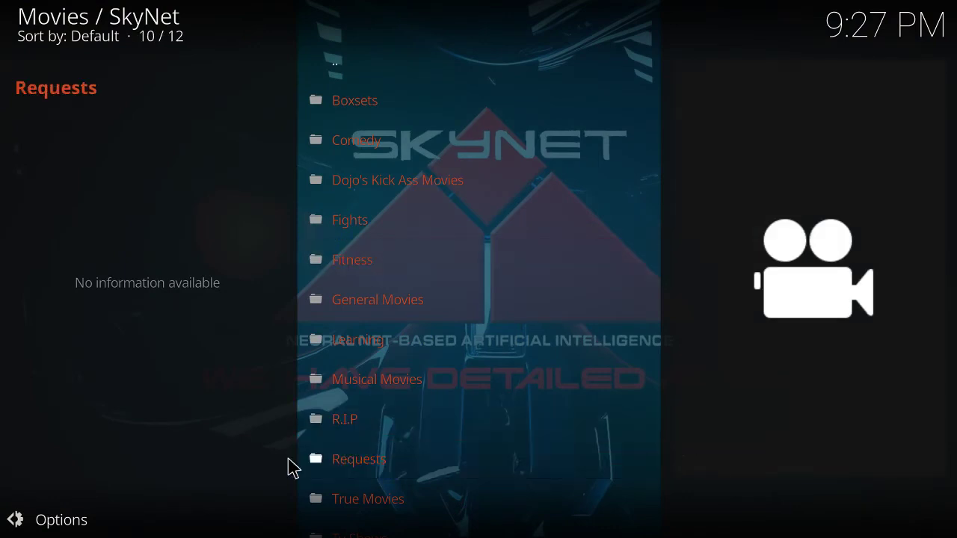
Change the view type of the Dojo Streams listing to InfoWall and close the view options
left_click(45, 522)
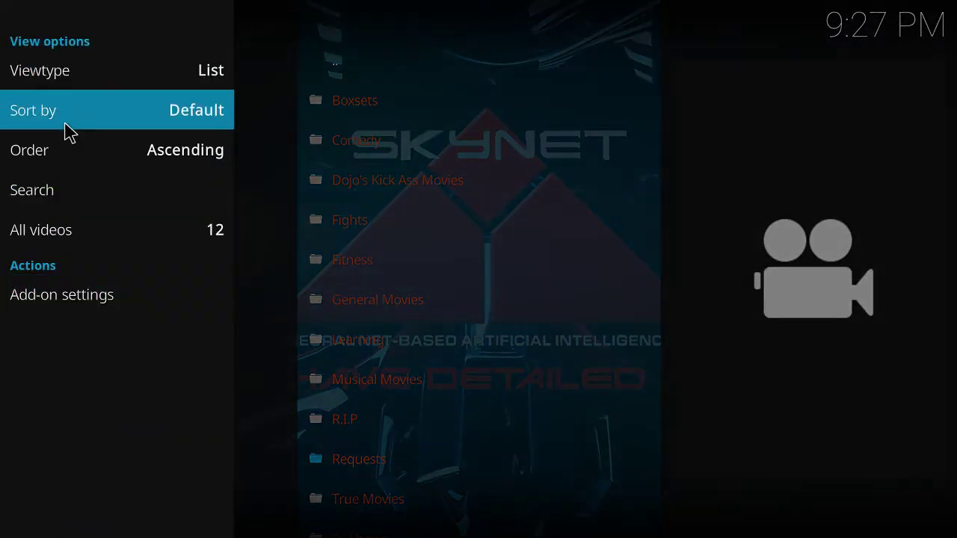
left_click(41, 75)
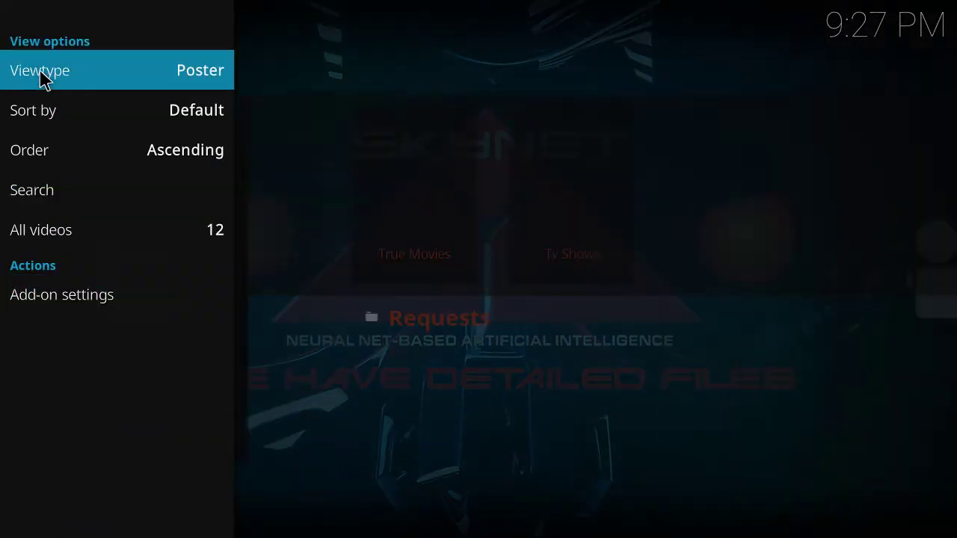
left_click(41, 75)
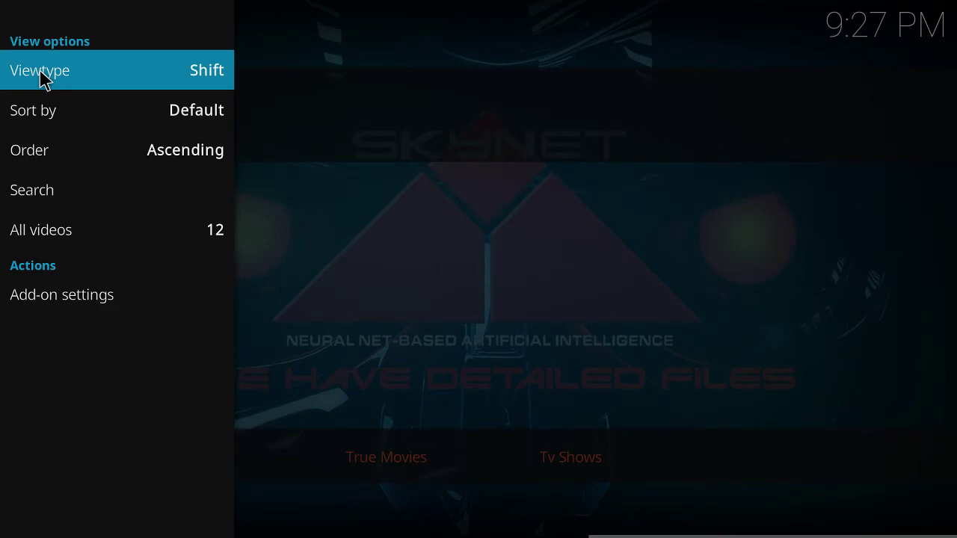
left_click(41, 75)
key("Escape")
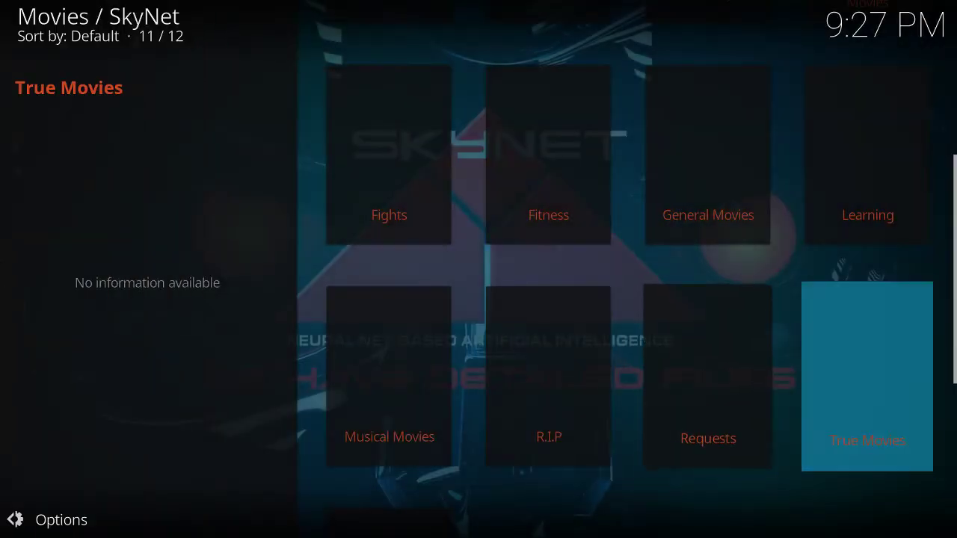
Look through the Dojo Streams folders, from General Movies to Tv Shows, and return to SkyNet's main sections
key("Left")
key("Left")
key("Up")
key("Down")
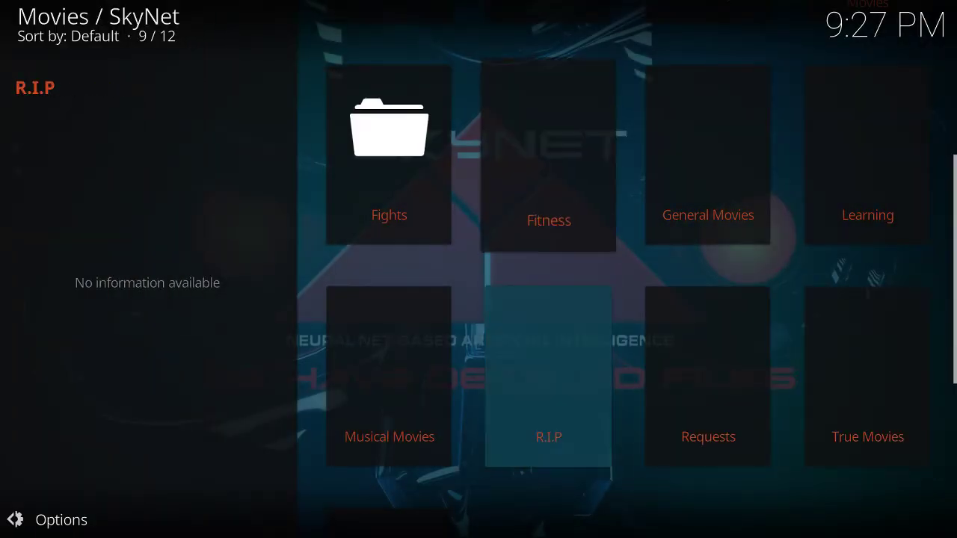
key("Right")
key("Up")
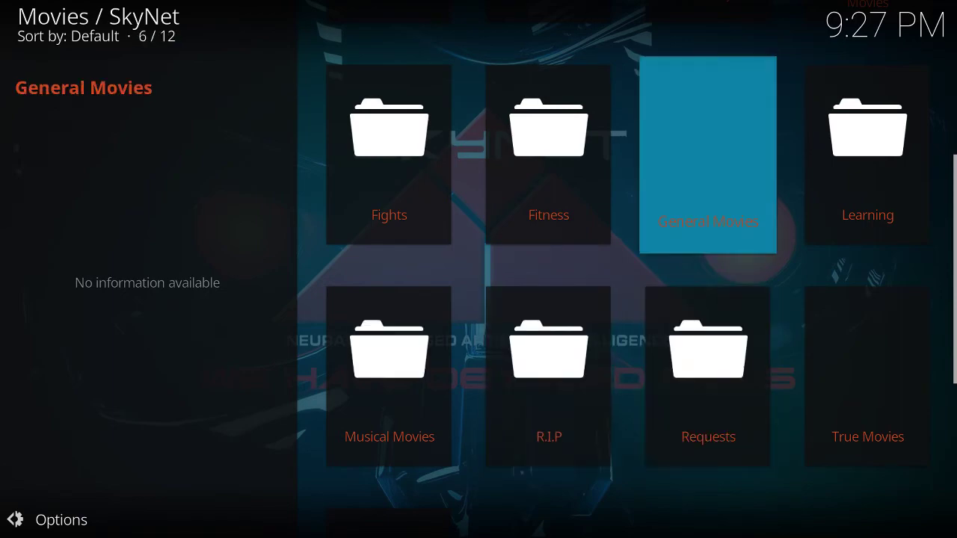
key("Down")
key("Down")
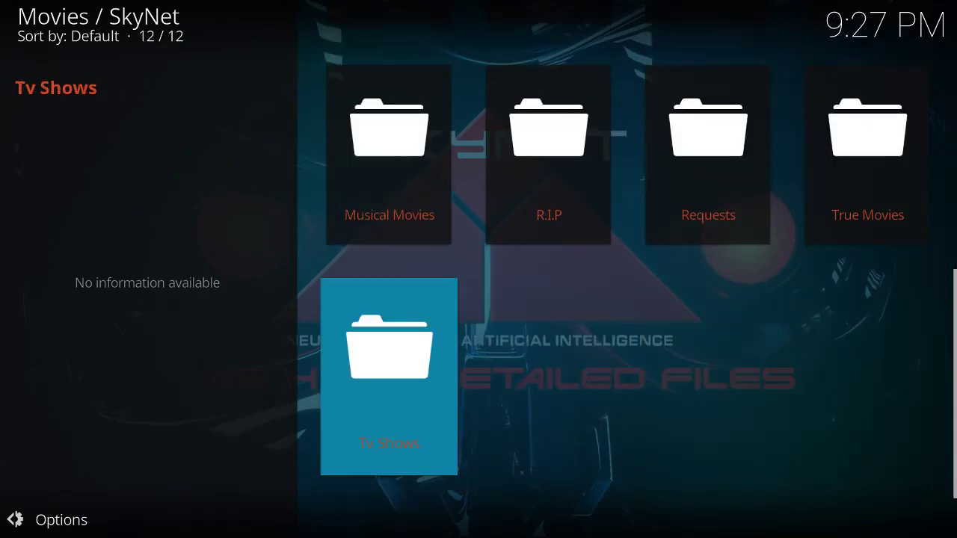
key("Up")
key("Return")
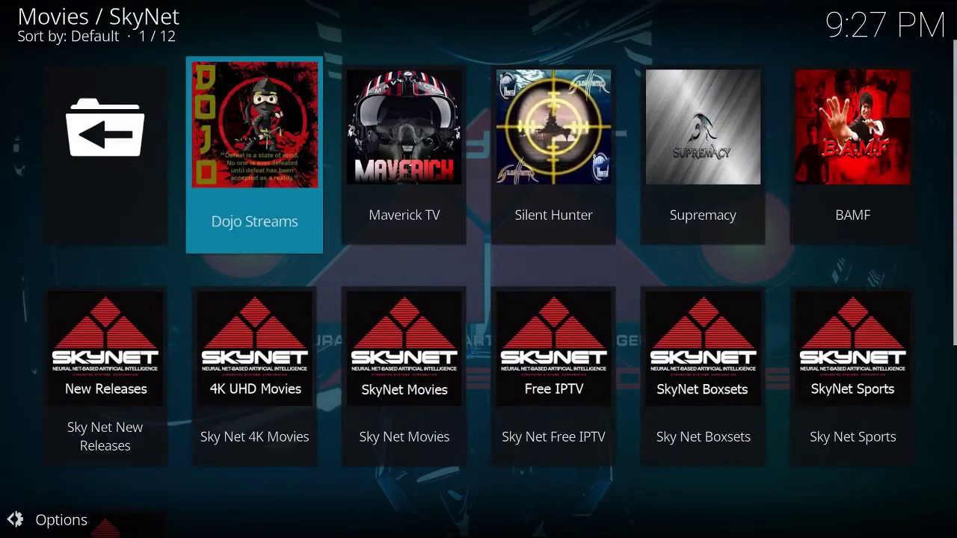
Open the Silent Hunter section and look through its list of folders down to the last entries
left_click(542, 196)
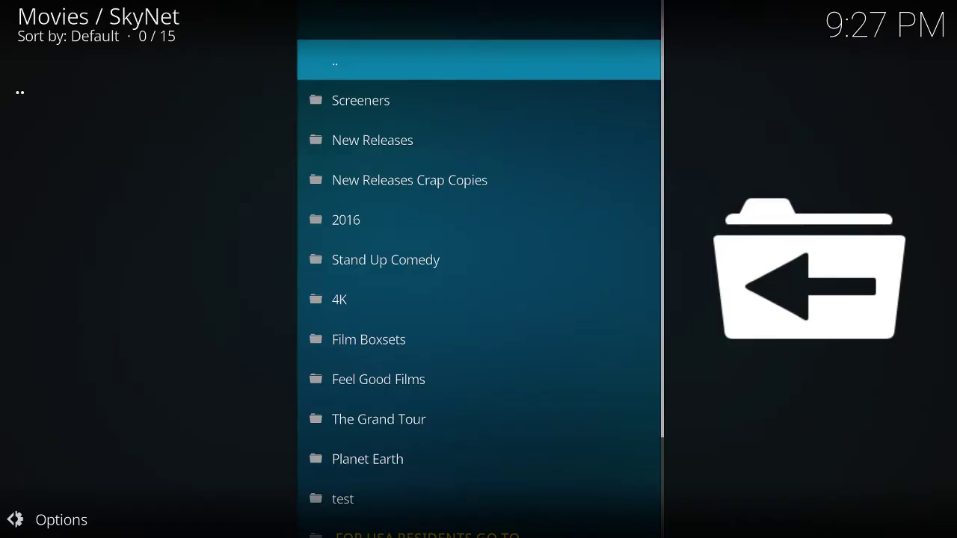
key("Down")
key("Down")
key("Down")
key("Down")
key("Down")
key("Down")
key("Down")
key("Down")
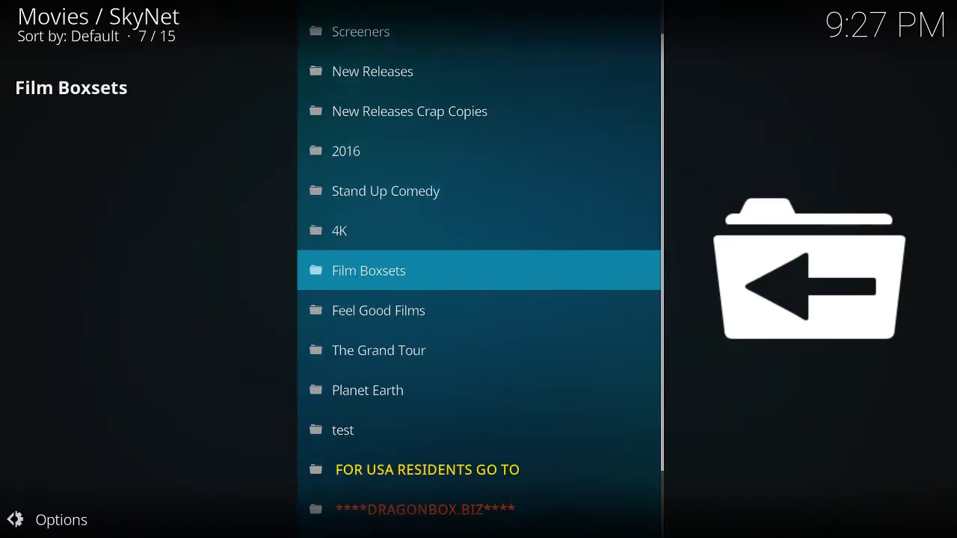
key("Down")
key("Down")
key("Down")
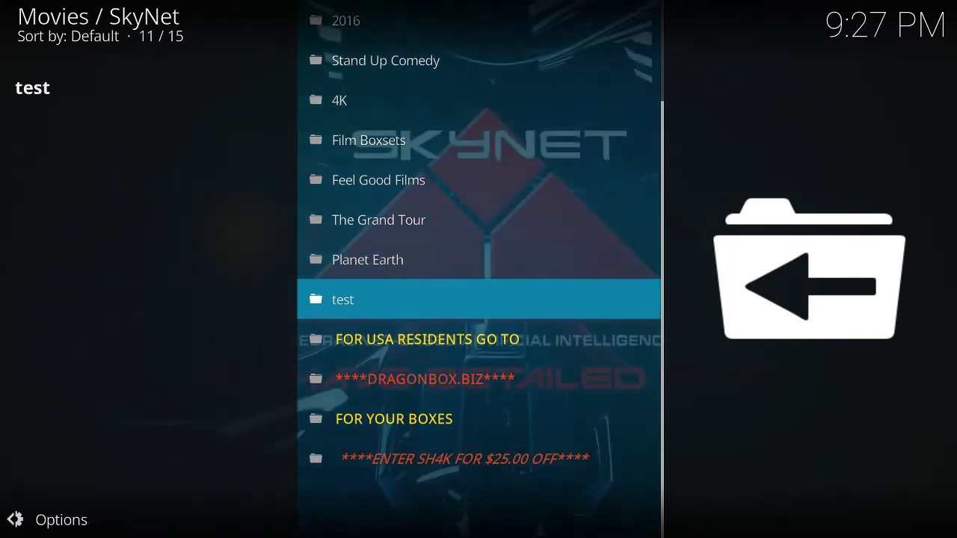
Go back up the Silent Hunter list and open the Feel Good Films folder
key("Up")
key("Up")
key("Up")
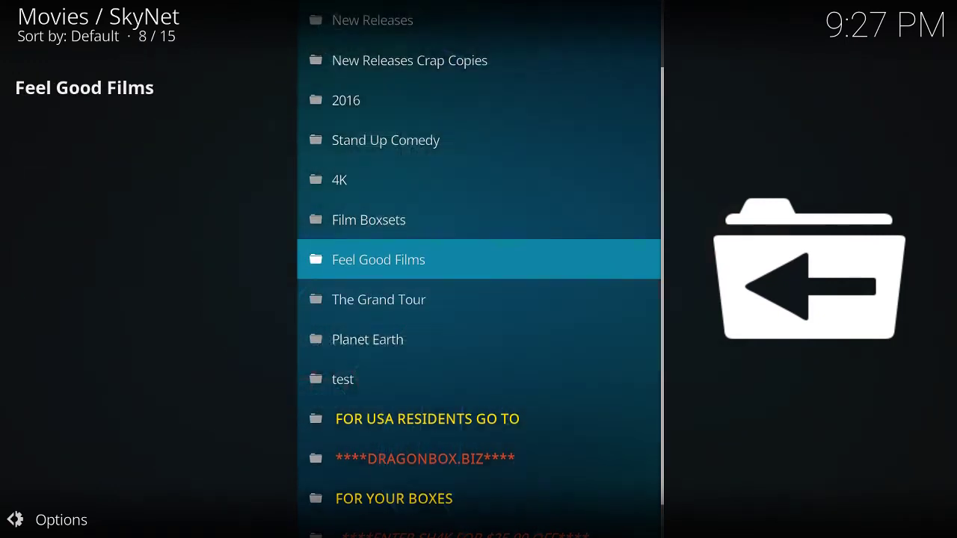
key("Return")
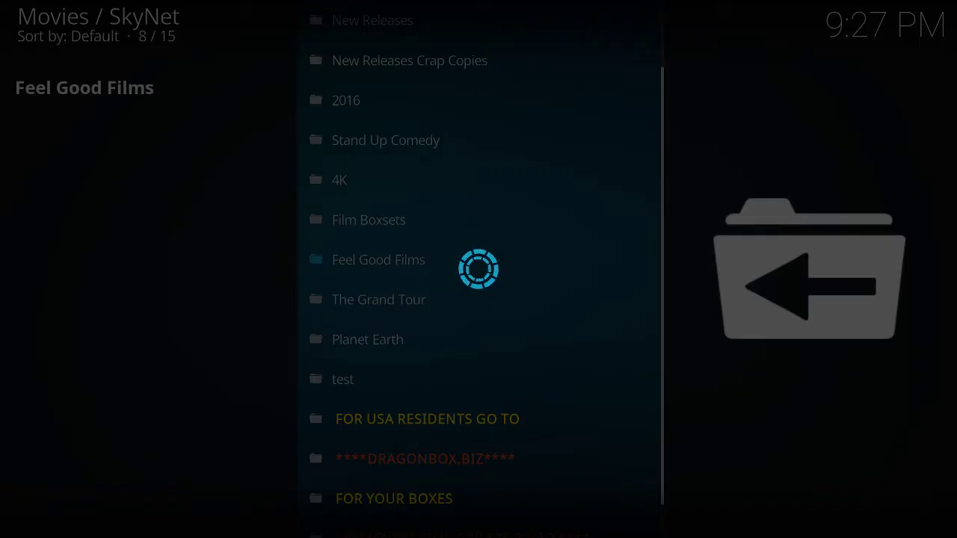
Change the view type of the Feel Good Films listing to InfoWall and close the view options
key("Left")
key("Return")
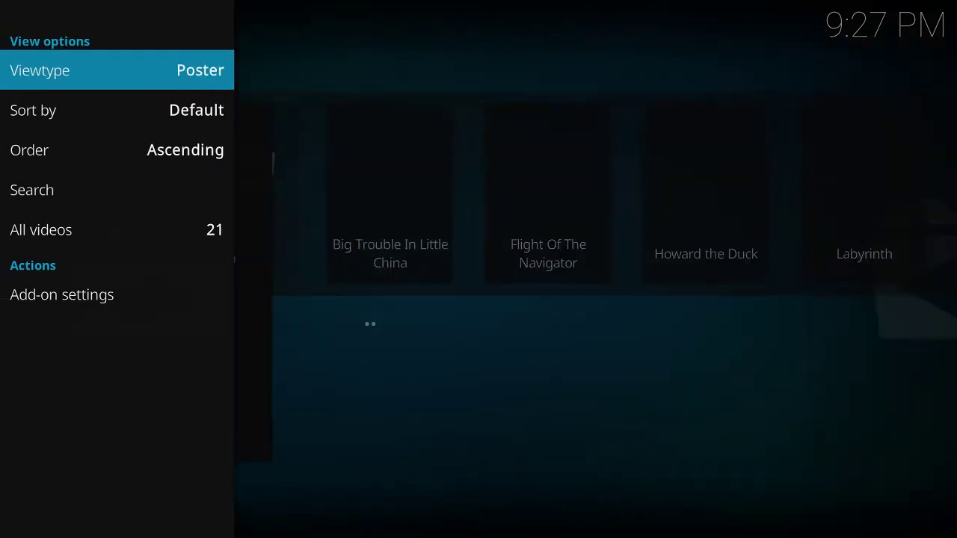
key("Return")
key("Return")
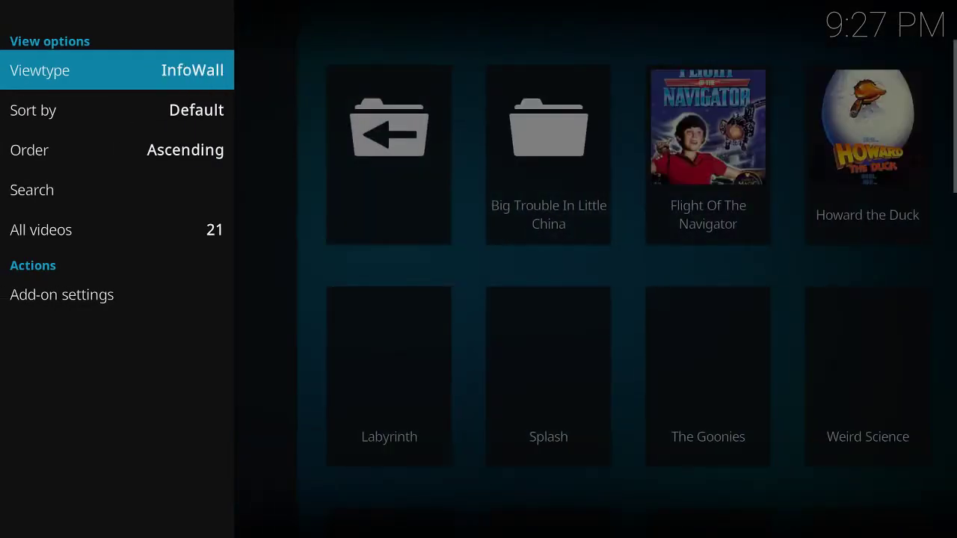
key("Right")
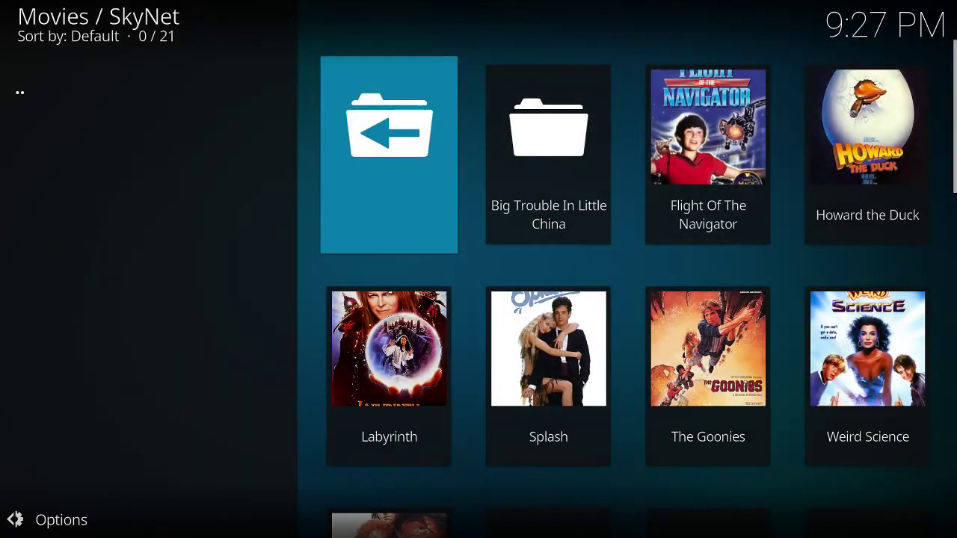
Look through the movies in Feel Good Films as far as Beetlejuice, and return to the Silent Hunter folders
key("Down")
key("Right")
key("Down")
key("Right")
key("Down")
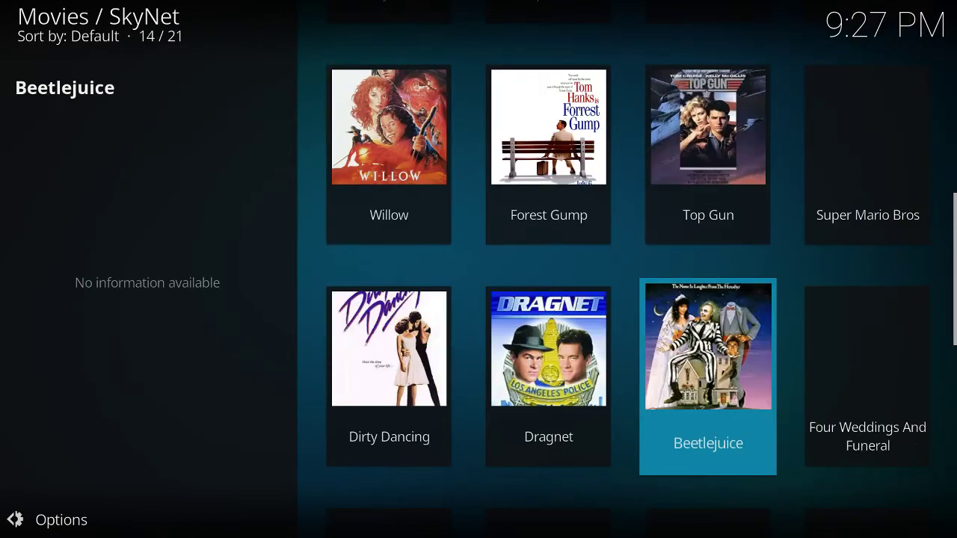
key("BackSpace")
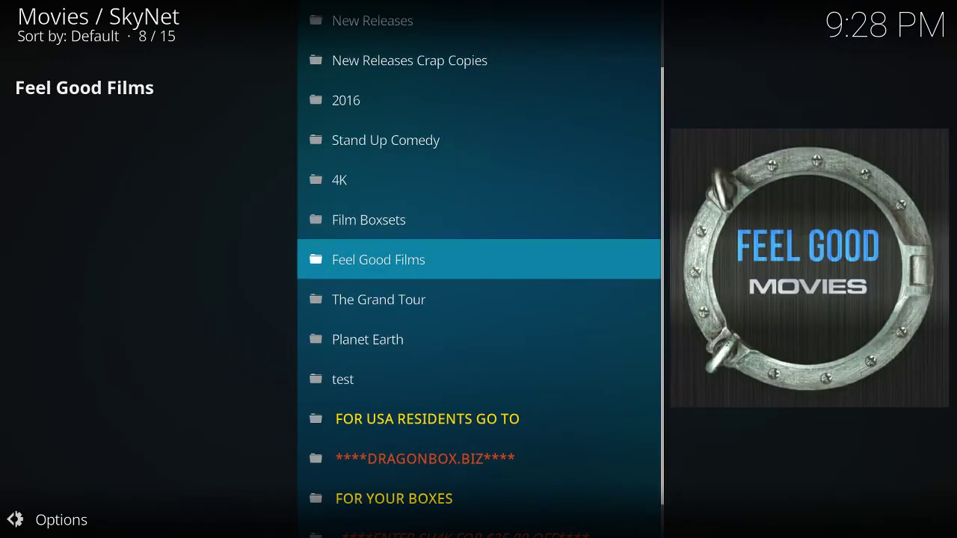
Open the Planet Earth folder in the Silent Hunter list
key("Down")
key("Down")
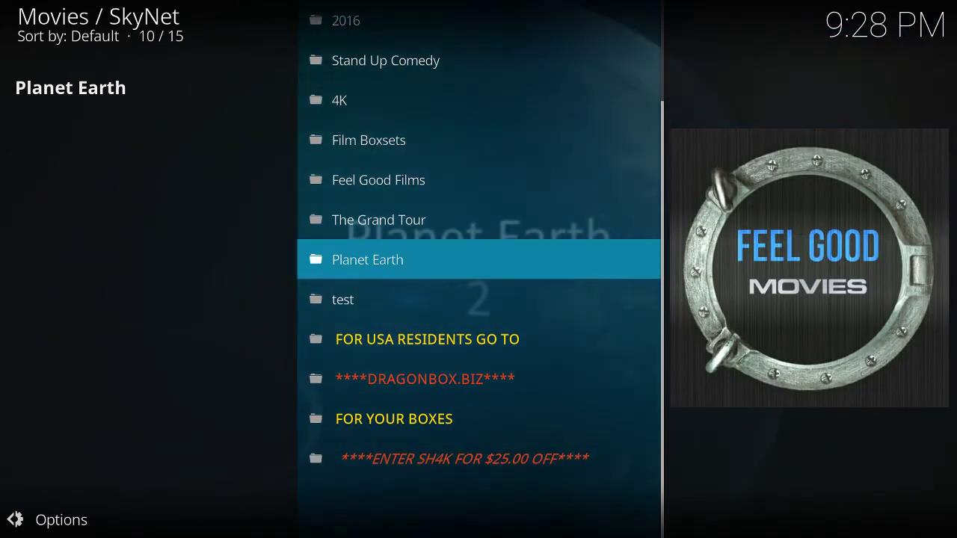
key("Return")
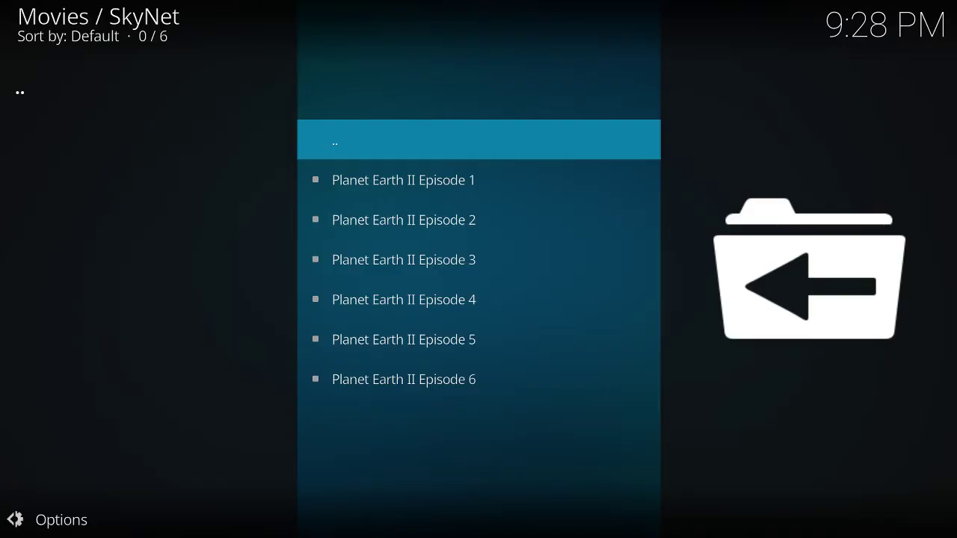
Look through the Planet Earth II episodes and go back to SkyNet's main sections
key("Down")
key("Down")
key("Down")
key("Down")
key("Down")
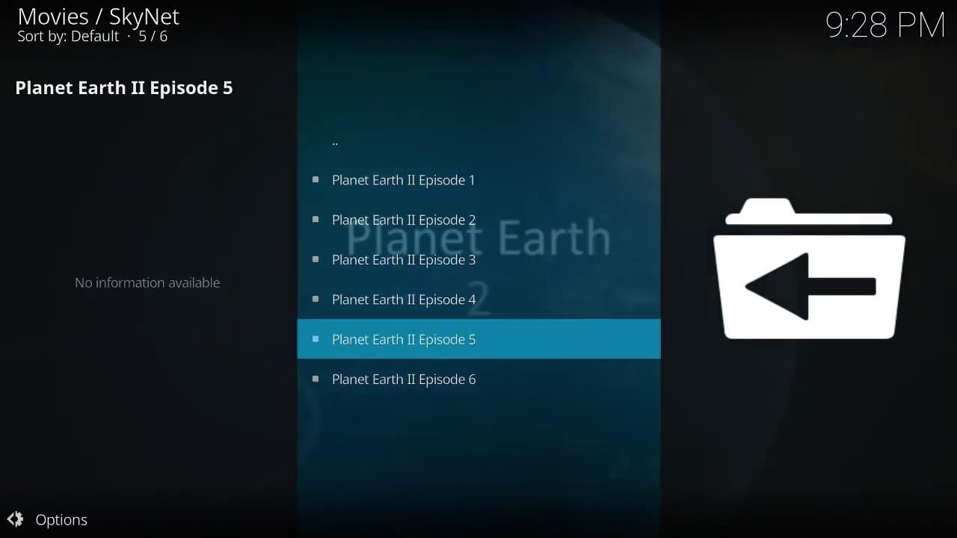
key("Down")
key("Up")
key("Up")
key("Up")
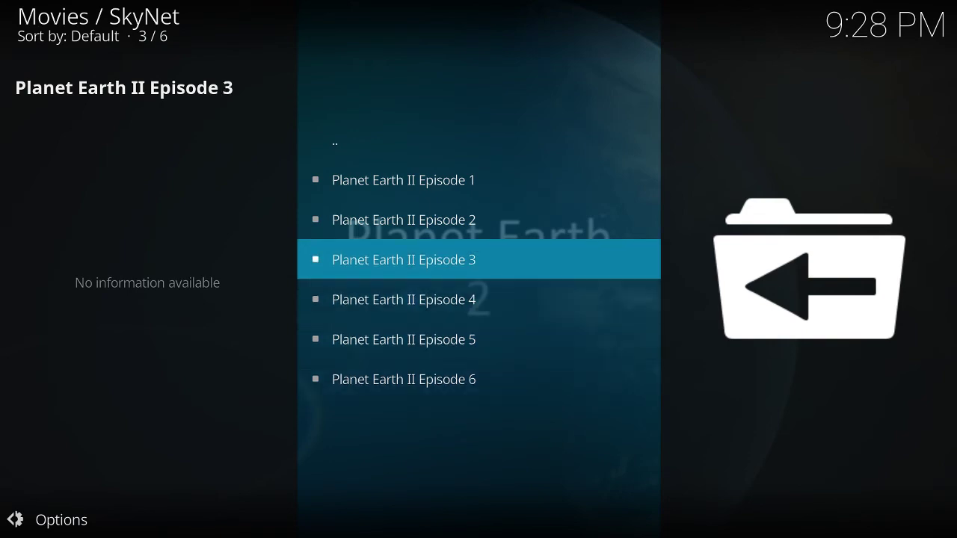
key("BackSpace")
key("BackSpace")
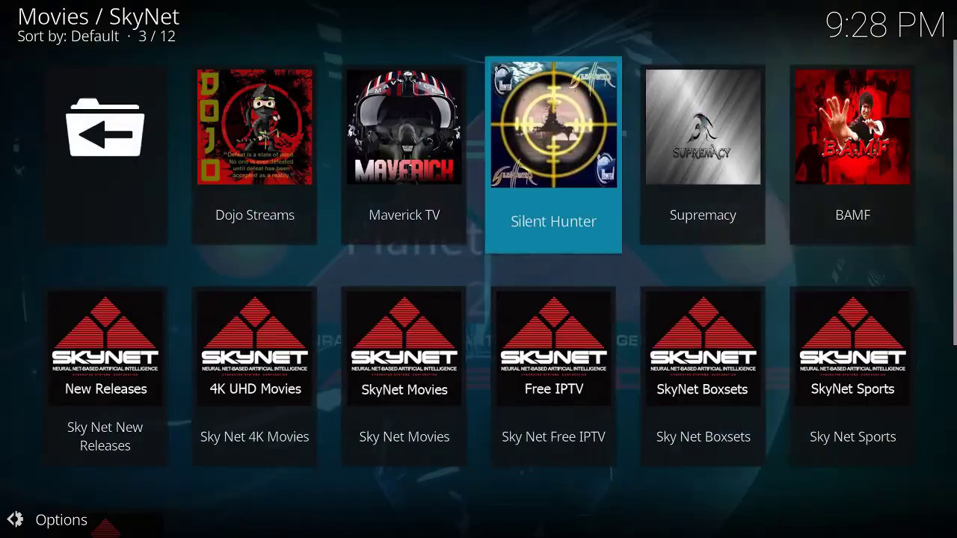
Open the Sky Net New Releases section from SkyNet's main sections
key("Down")
key("Left")
key("Left")
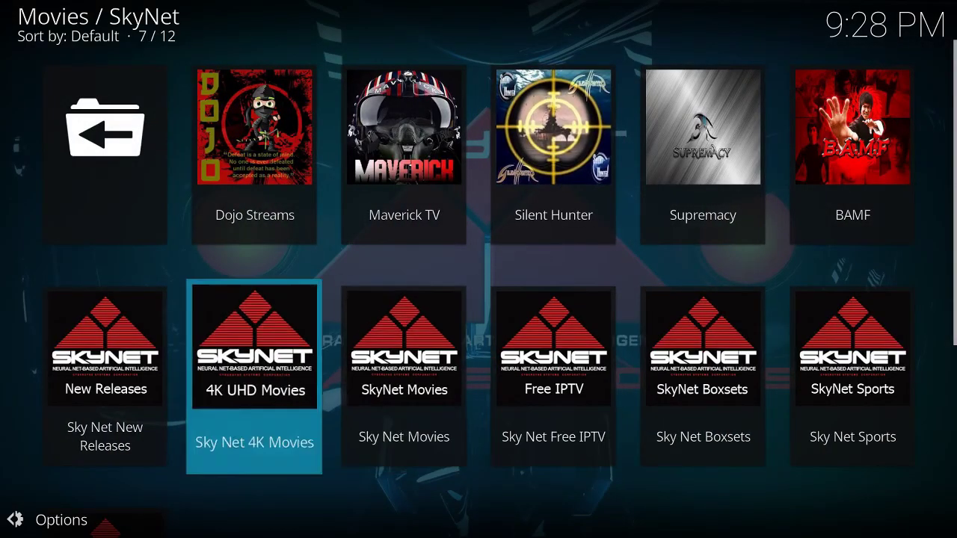
key("Left")
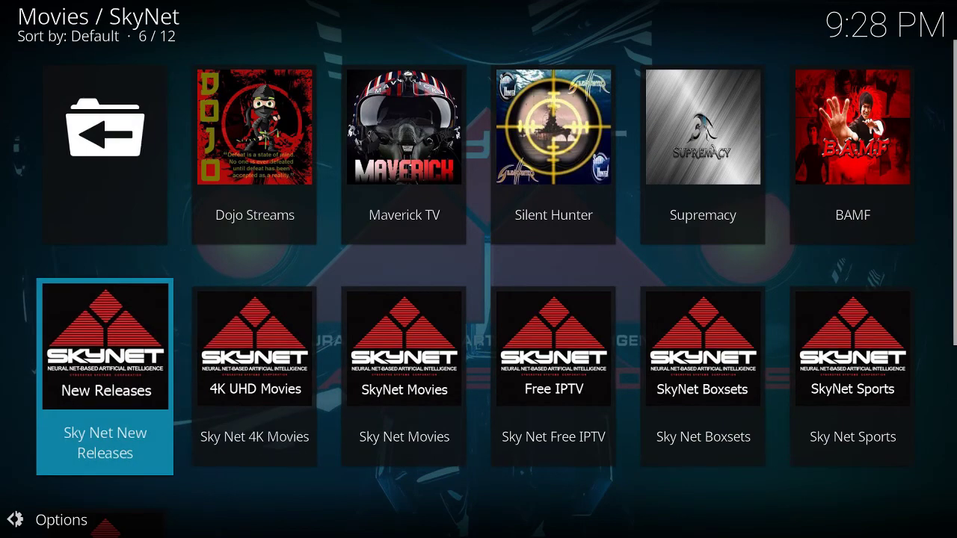
key("Return")
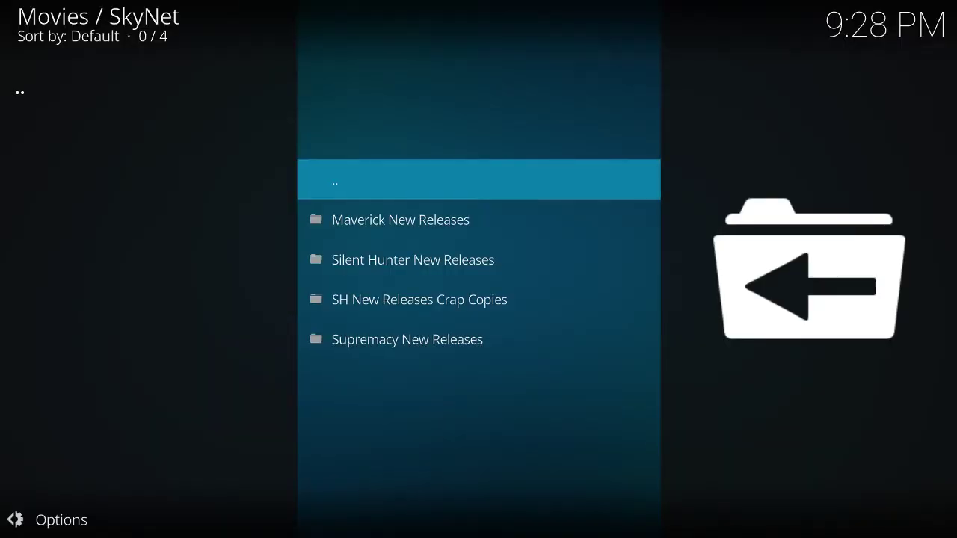
Open the Maverick New Releases folder
key("Down")
key("Down")
key("Up")
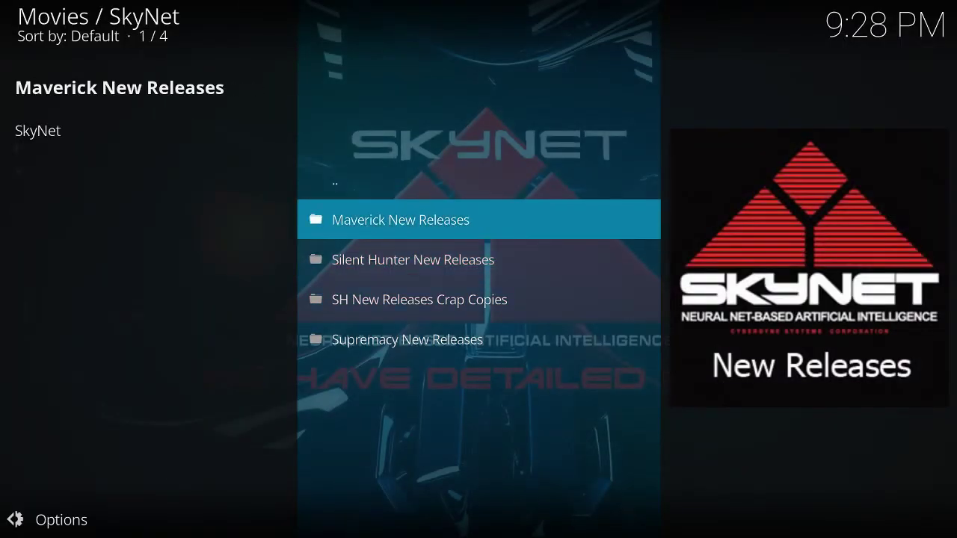
key("Return")
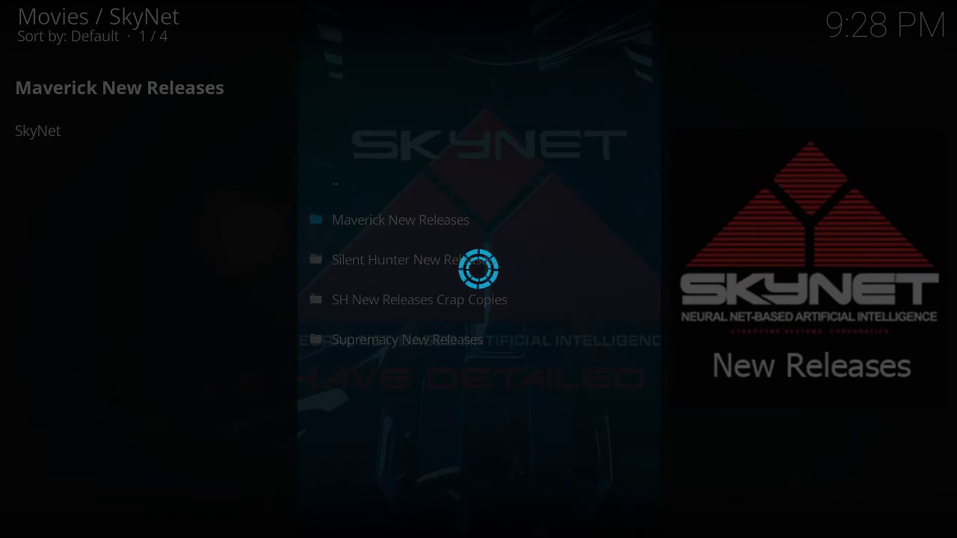
Change the view type of the Maverick New Releases listing to InfoWall and close the view options
key("Left")
key("Return")
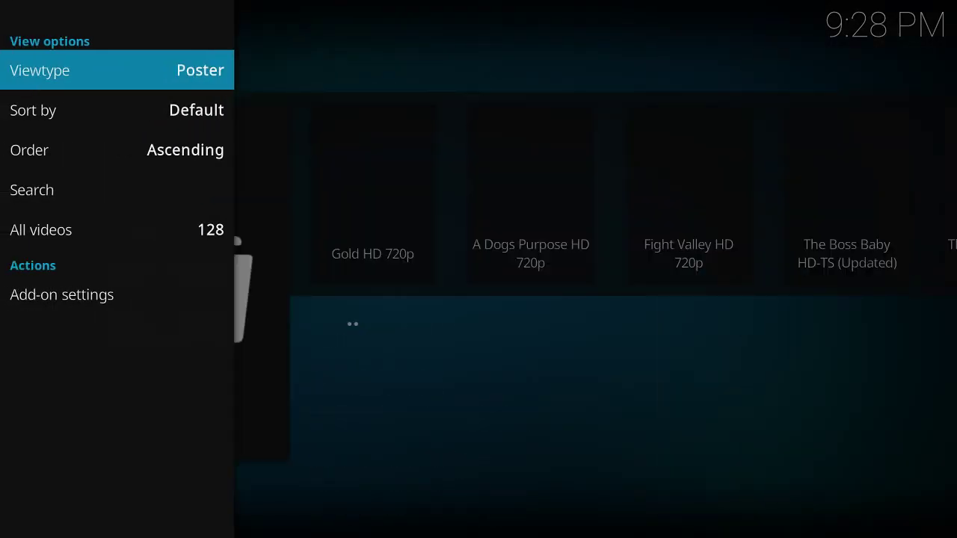
key("Return")
key("Return")
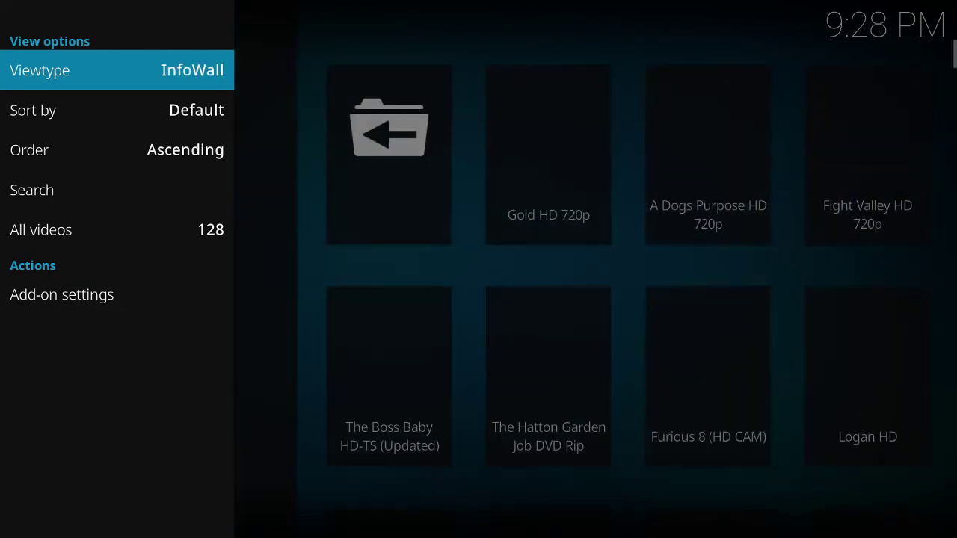
key("Right")
Look through the Maverick New Releases movies as far as The Smurfs The Lost Village, and return to SkyNet's main sections
key("Right")
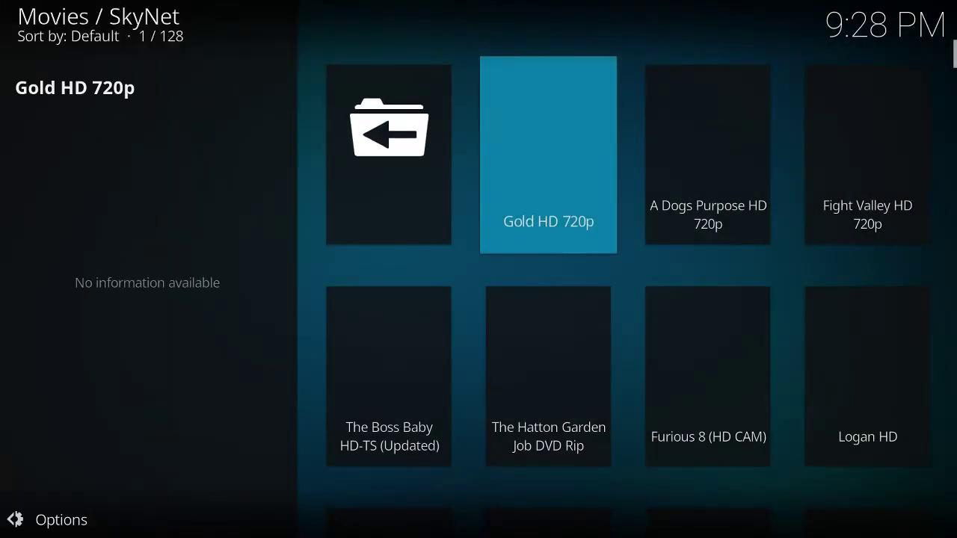
key("Down")
key("Down")
key("Up")
key("Up")
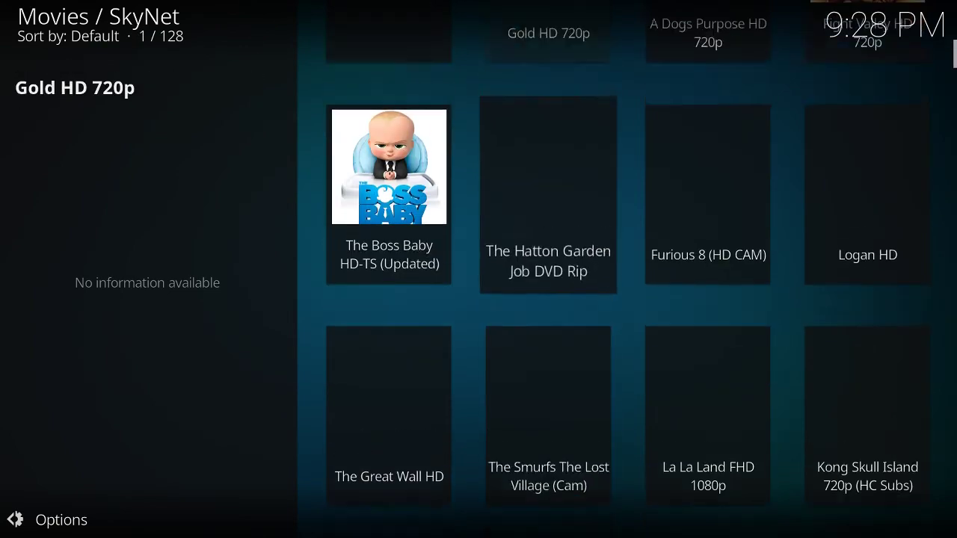
key("Right")
key("Right")
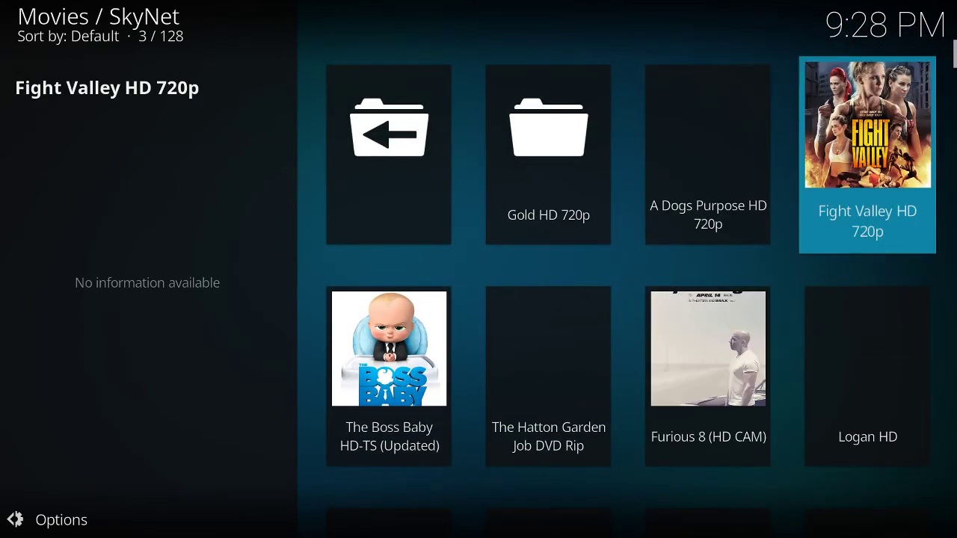
key("Down")
key("Left")
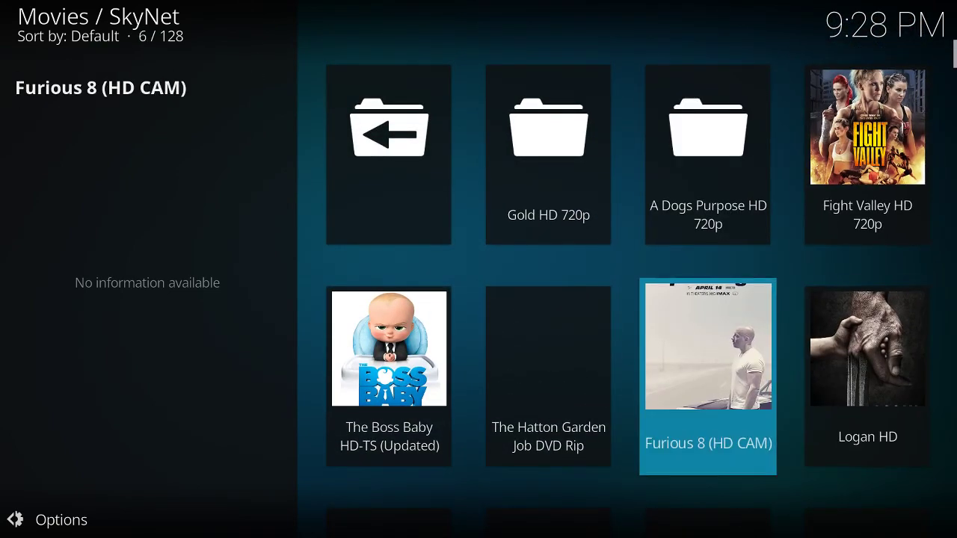
key("Right")
key("Left")
key("Left")
key("Down")
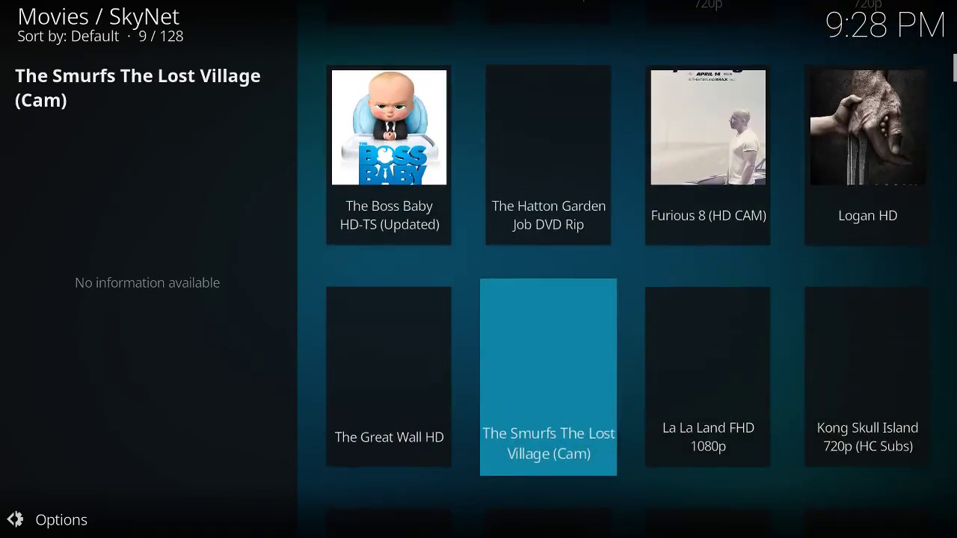
key("BackSpace")
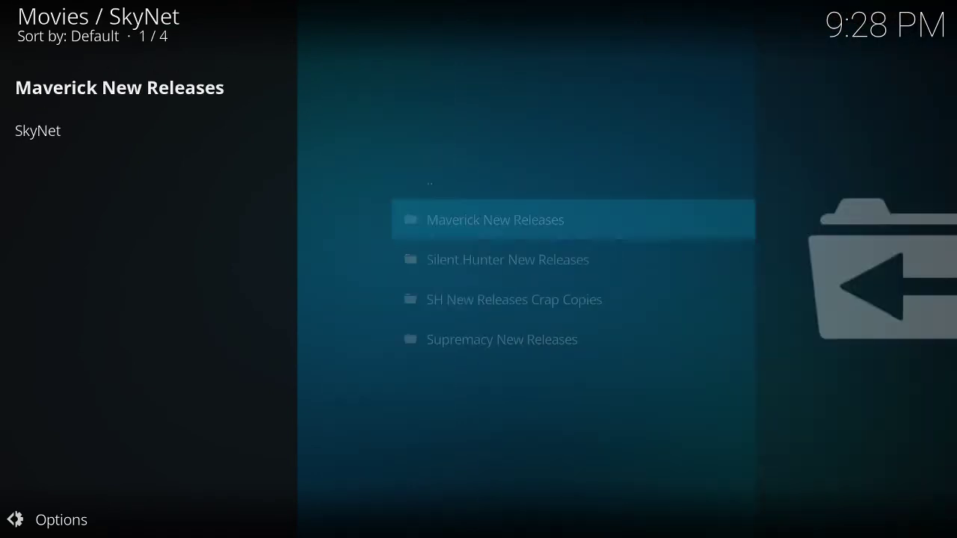
key("BackSpace")
Open the Sky Net Free IPTV section and its Maverick IPTV folder
key("Right")
key("Right")
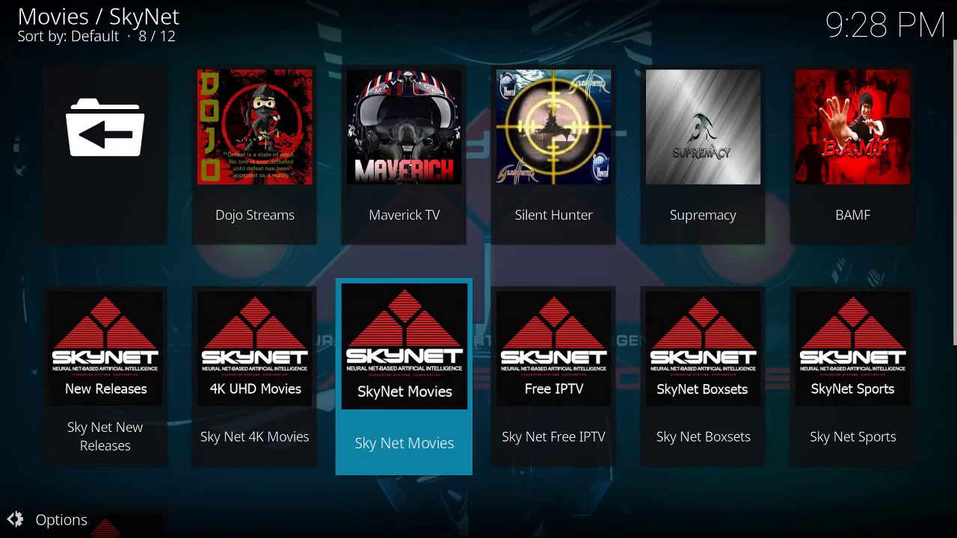
key("Right")
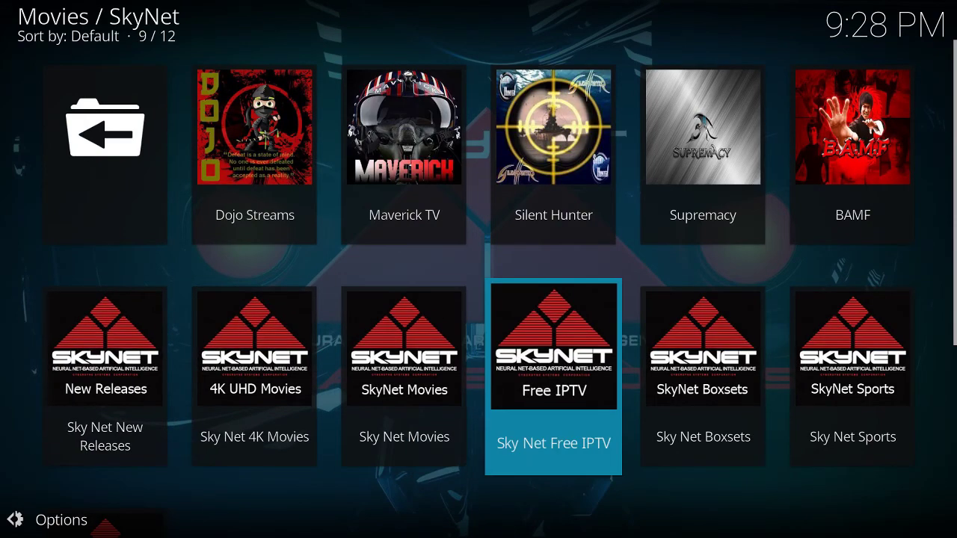
key("Return")
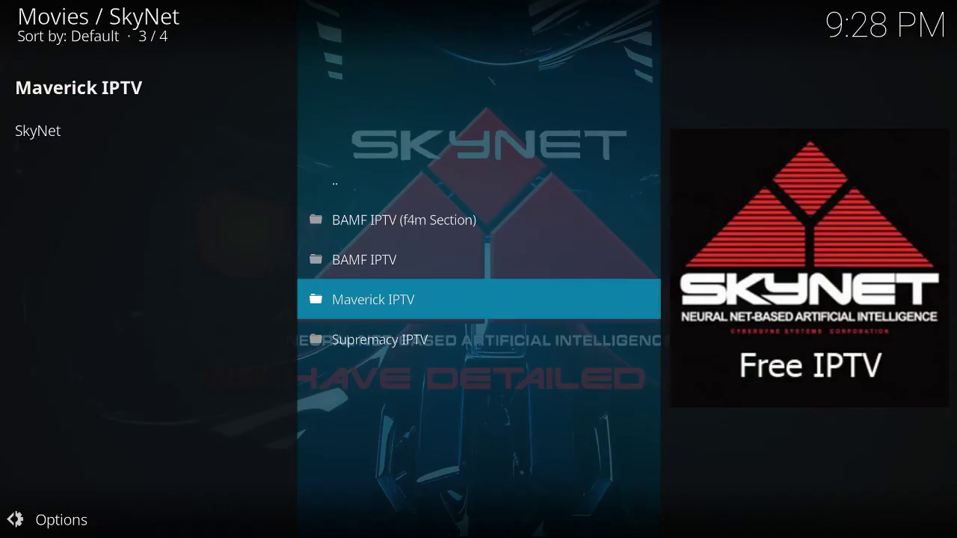
key("Return")
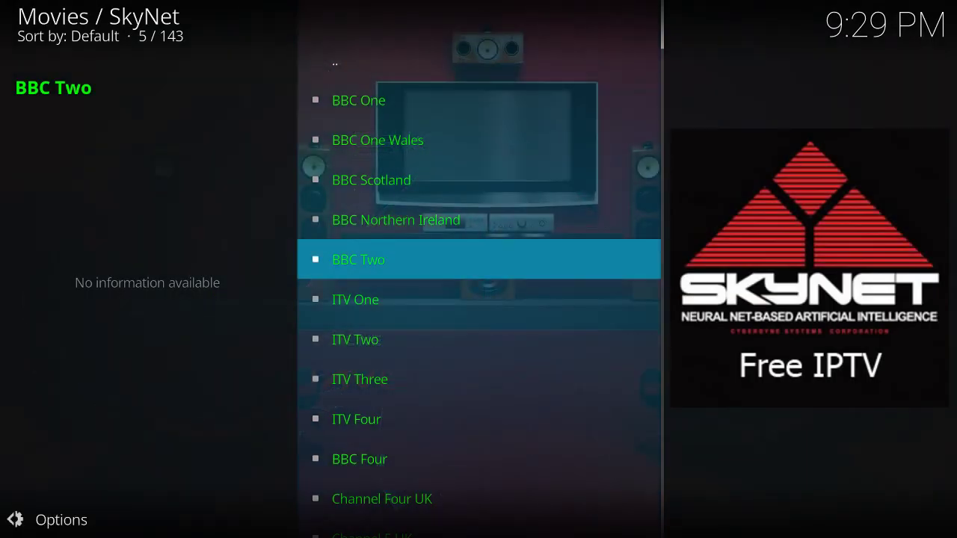
Look through the Maverick IPTV channels as far as 360 FOTV Workout, and go back to SkyNet's main sections
key("Down")
key("Down")
key("Down")
key("Down")
key("Down")
key("Down")
key("Down")
key("Down")
key("Down")
key("Down")
key("Down")
key("Down")
key("Down")
key("Down")
key("Down")
key("Down")
key("Down")
key("Down")
key("Down")
key("Down")
key("Down")
key("Down")
key("Down")
key("Down")
key("Down")
key("Down")
key("Down")
key("Down")
key("Down")
key("Down")
key("Down")
key("Down")
key("Down")
key("Down")
key("Down")
key("Down")
key("Down")
key("Down")
key("Down")
key("Down")
key("Down")
key("Down")
key("Down")
key("Down")
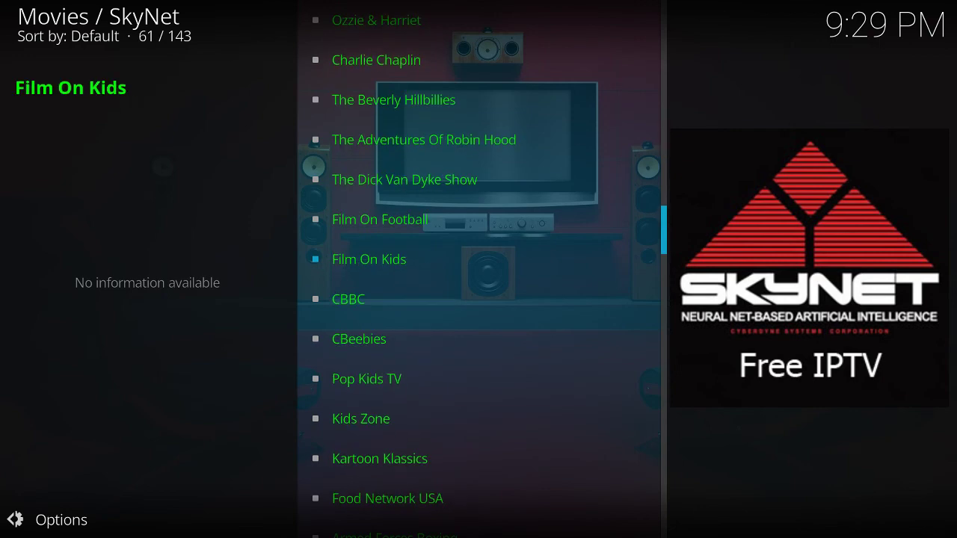
key("Down")
key("Down")
key("Down")
key("Down")
key("Down")
key("Down")
key("Down")
key("Down")
key("Down")
key("Down")
key("Down")
key("Down")
key("Down")
key("Down")
key("Down")
key("Down")
key("Down")
key("Down")
key("Down")
key("Down")
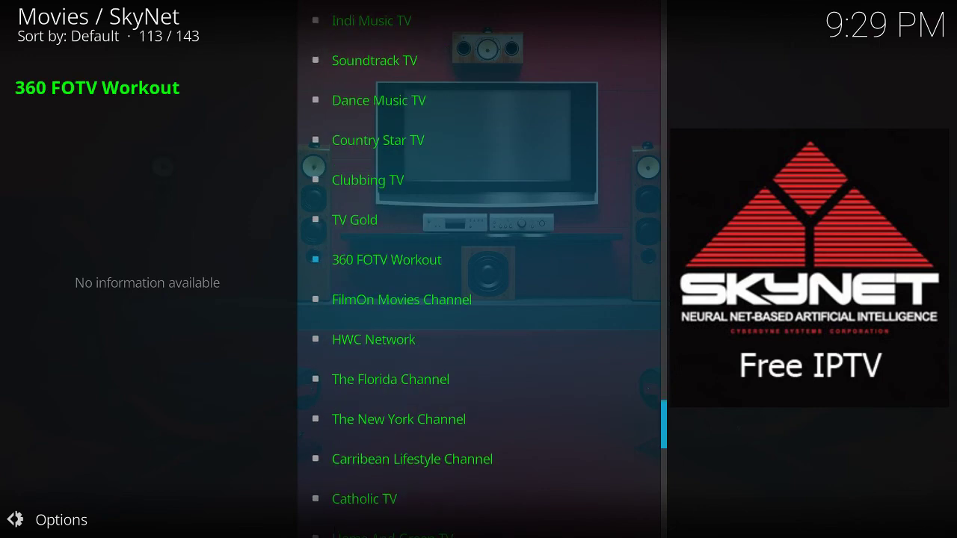
key("BackSpace")
key("BackSpace")
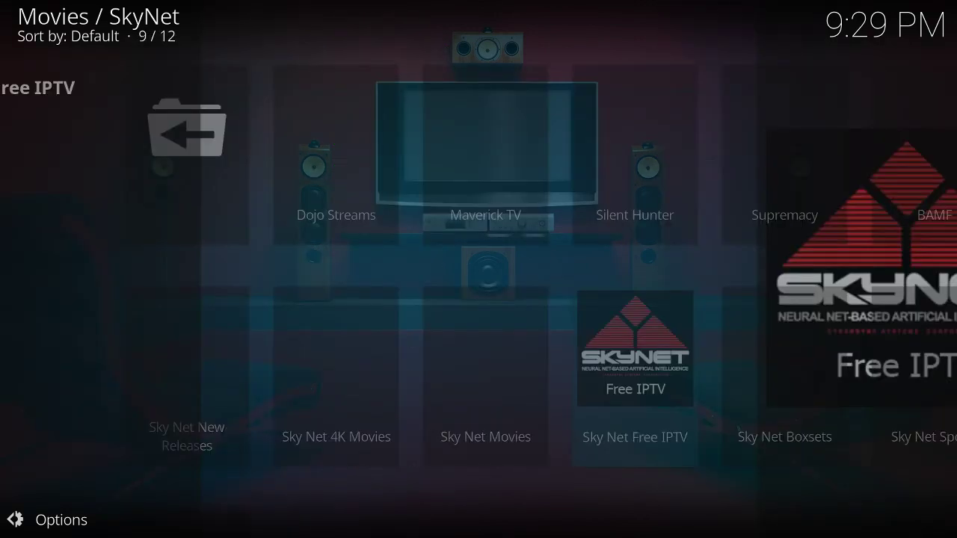
Check the remaining sections as far as Sky Net 24/7 Movies And TV Shows, and open Sky Net Sports
key("Right")
key("Right")
key("Down")
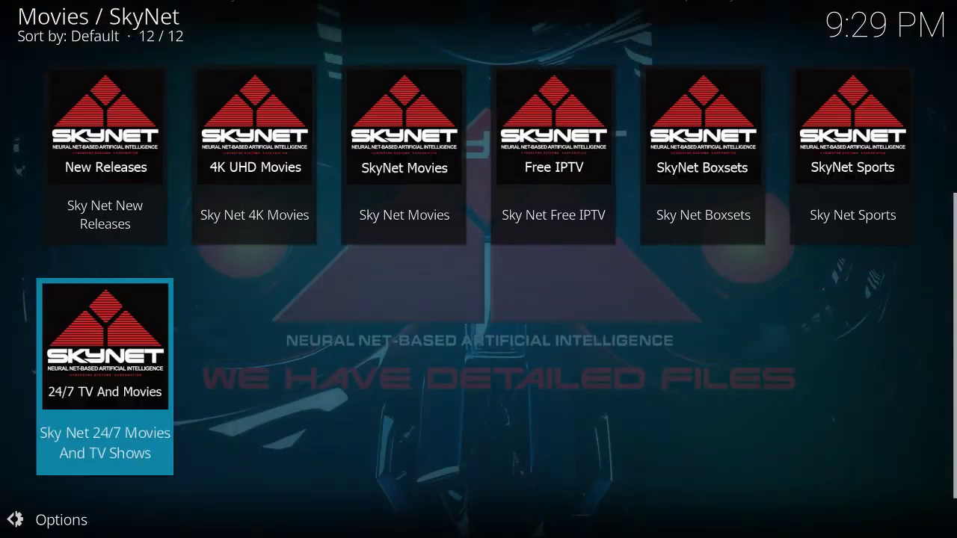
key("Up")
key("Down")
key("Up")
key("Right")
key("Right")
key("Right")
key("Right")
key("Right")
key("Return")
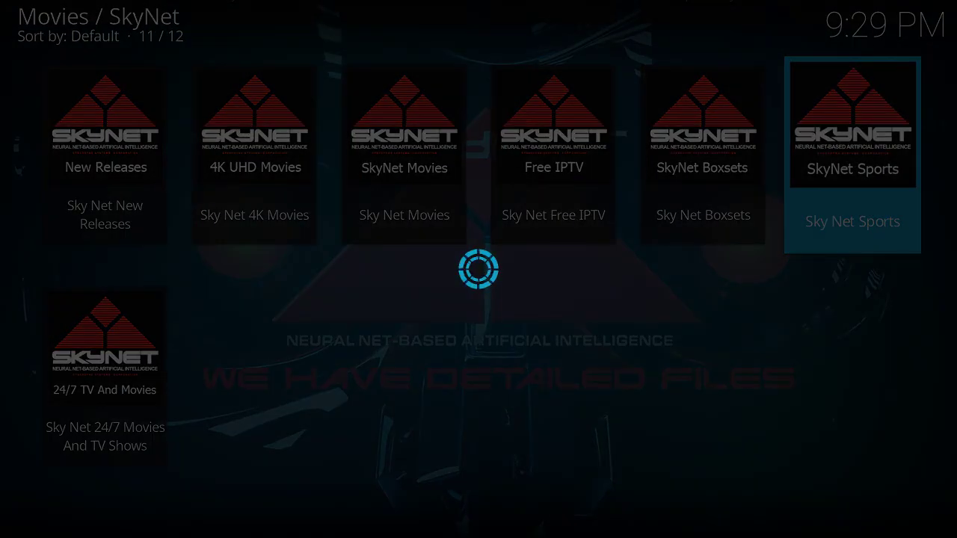
Open the Maverick Sports folder
key("Down")
key("Down")
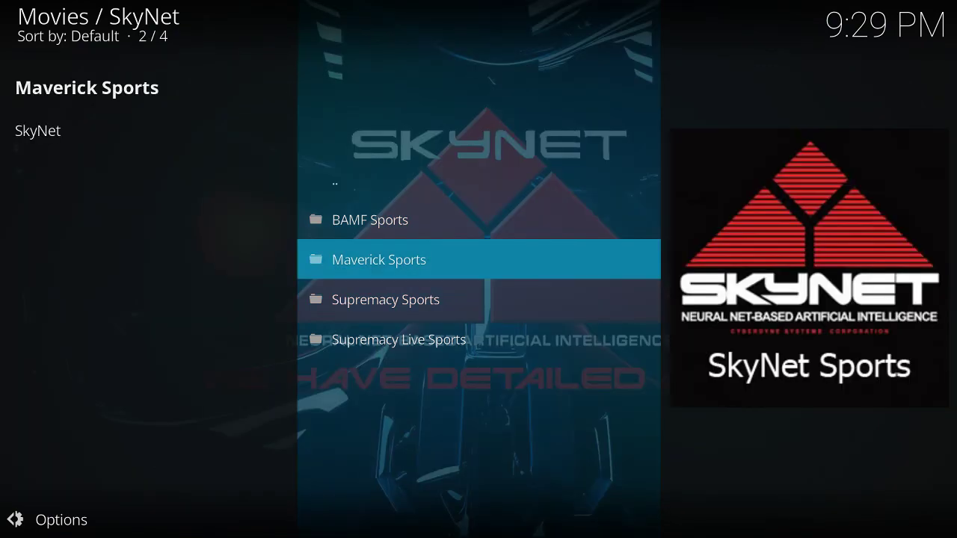
key("Return")
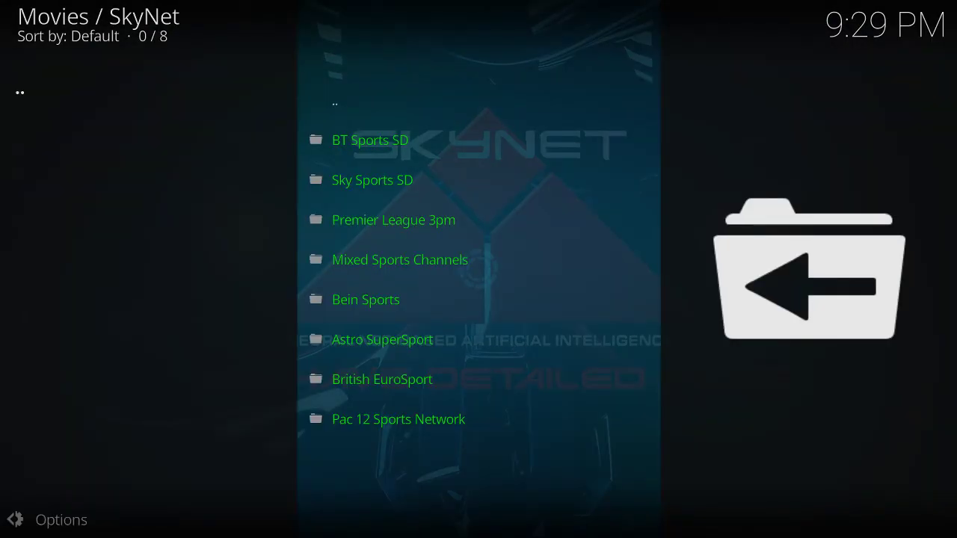
Look through the Maverick Sports folders and return to SkyNet's main sections
key("Down")
key("Down")
key("Down")
key("Down")
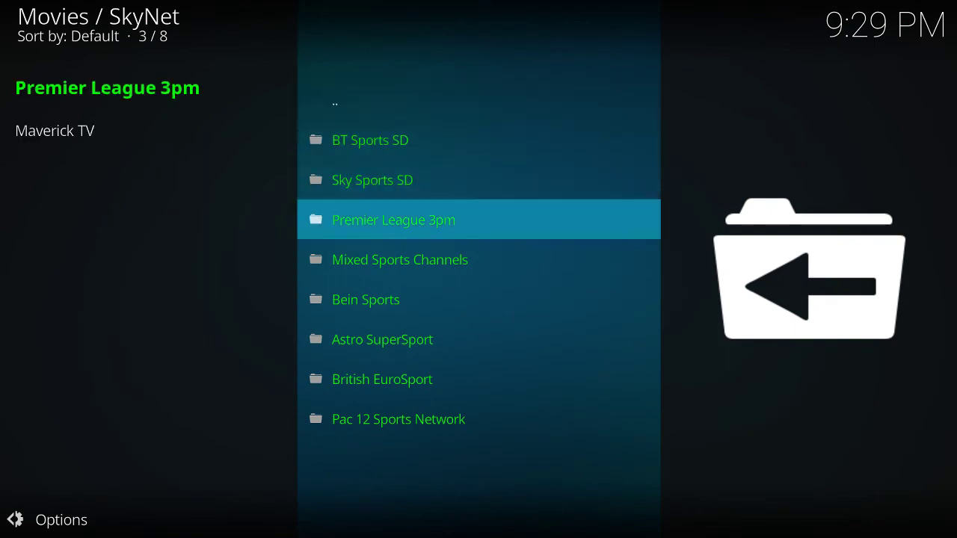
key("BackSpace")
key("BackSpace")
Leave SkyNet and go back to the list of video add-ons
key("Left")
key("Right")
key("Left")
key("Left")
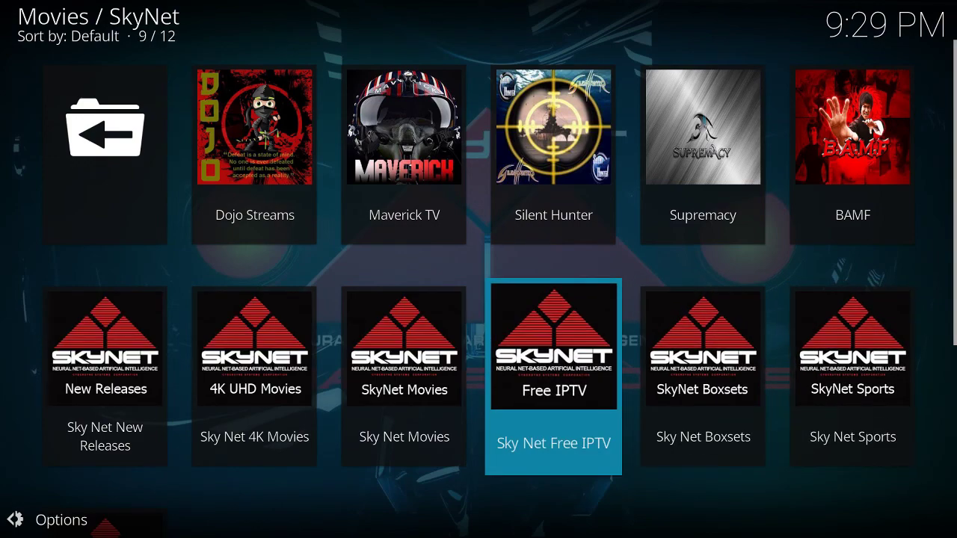
key("BackSpace")
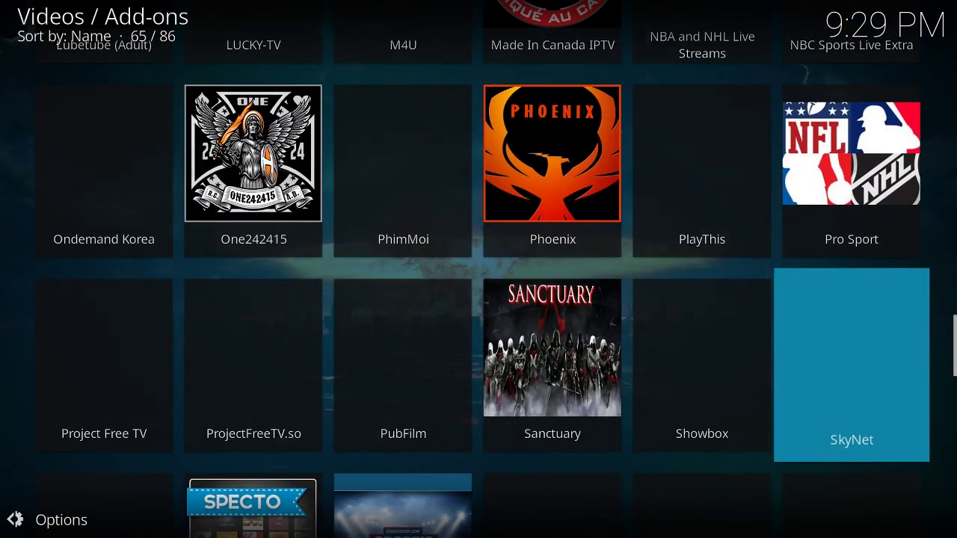